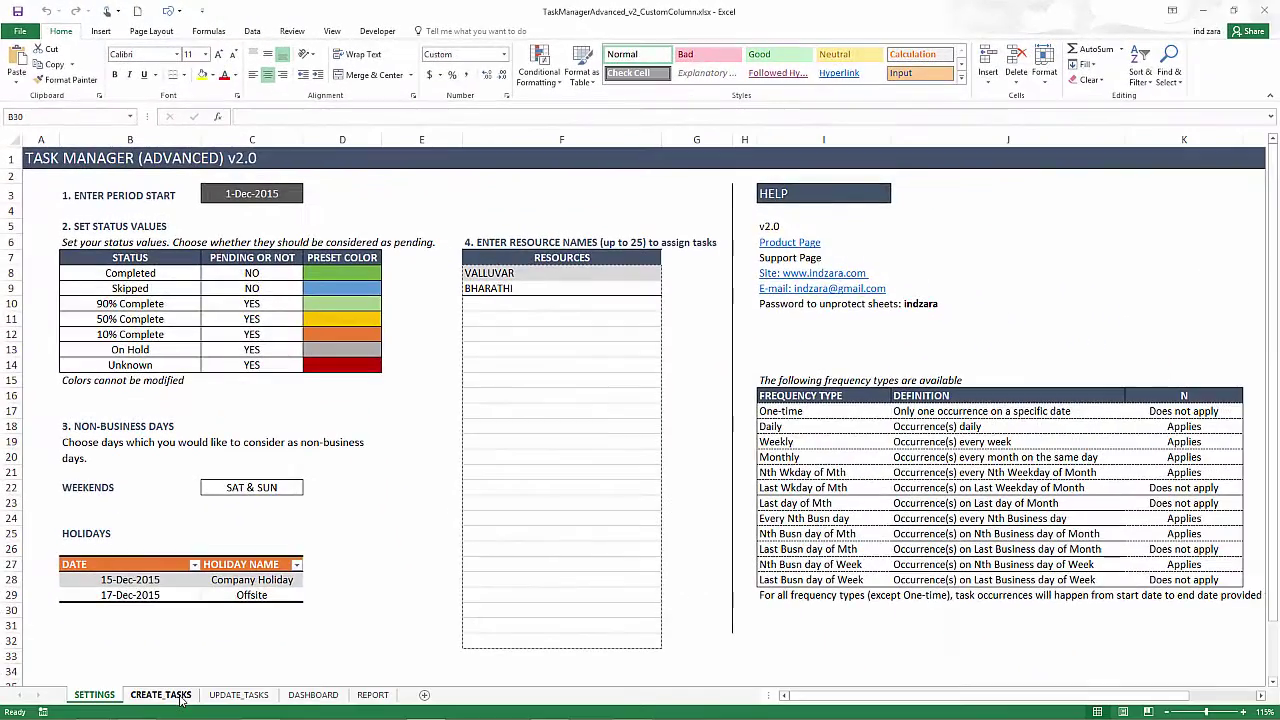
Open the CREATE_TASKS sheet and examine the two custom columns at the end of its task table
left_click(160, 694)
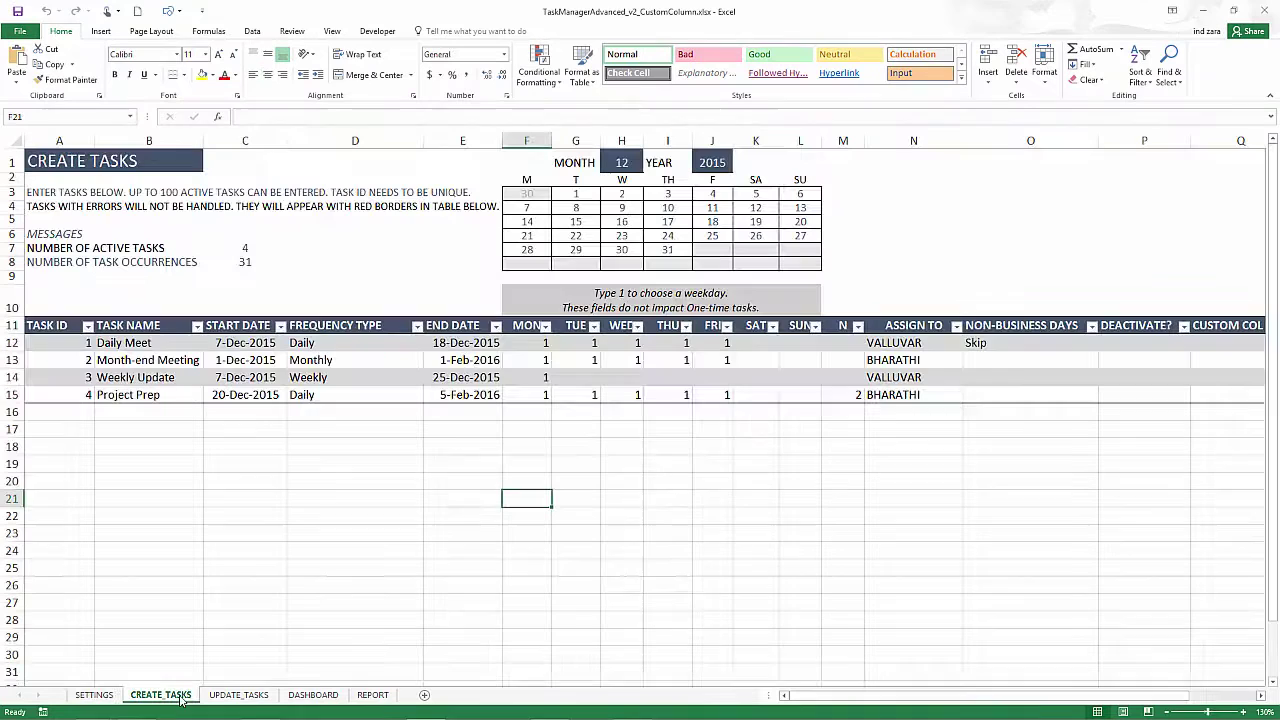
left_click(1260, 695)
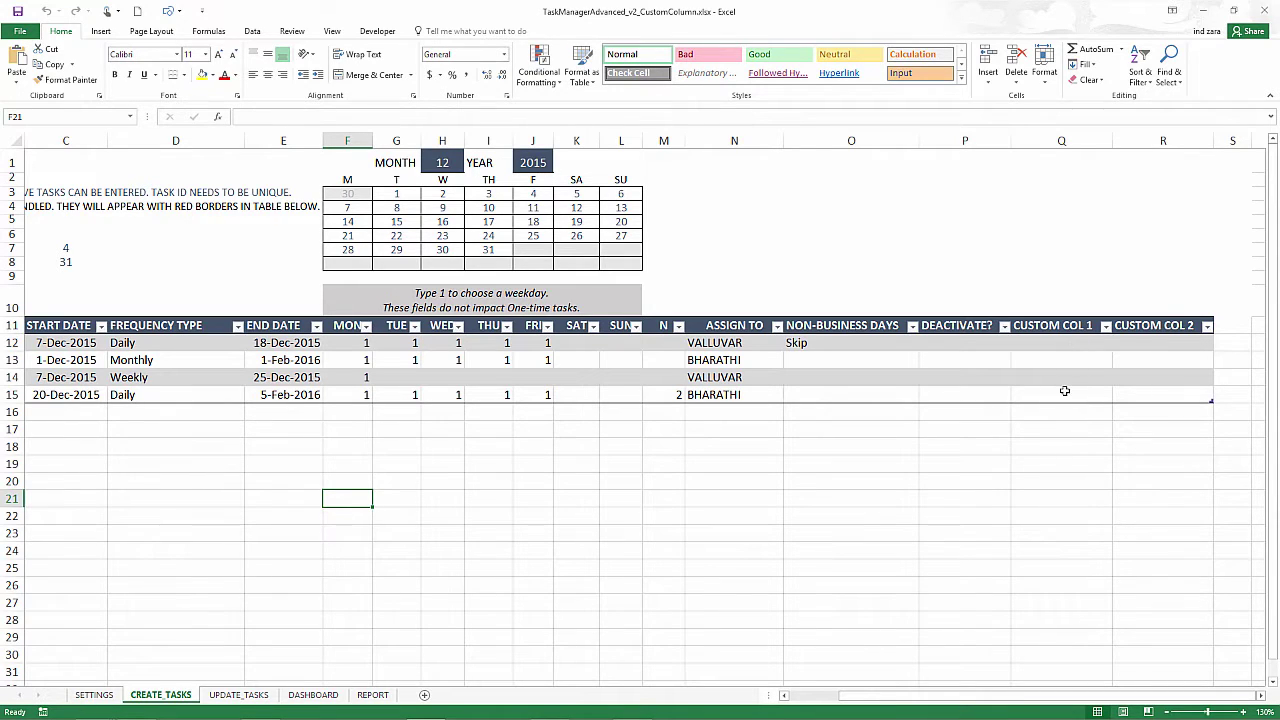
left_click(784, 695)
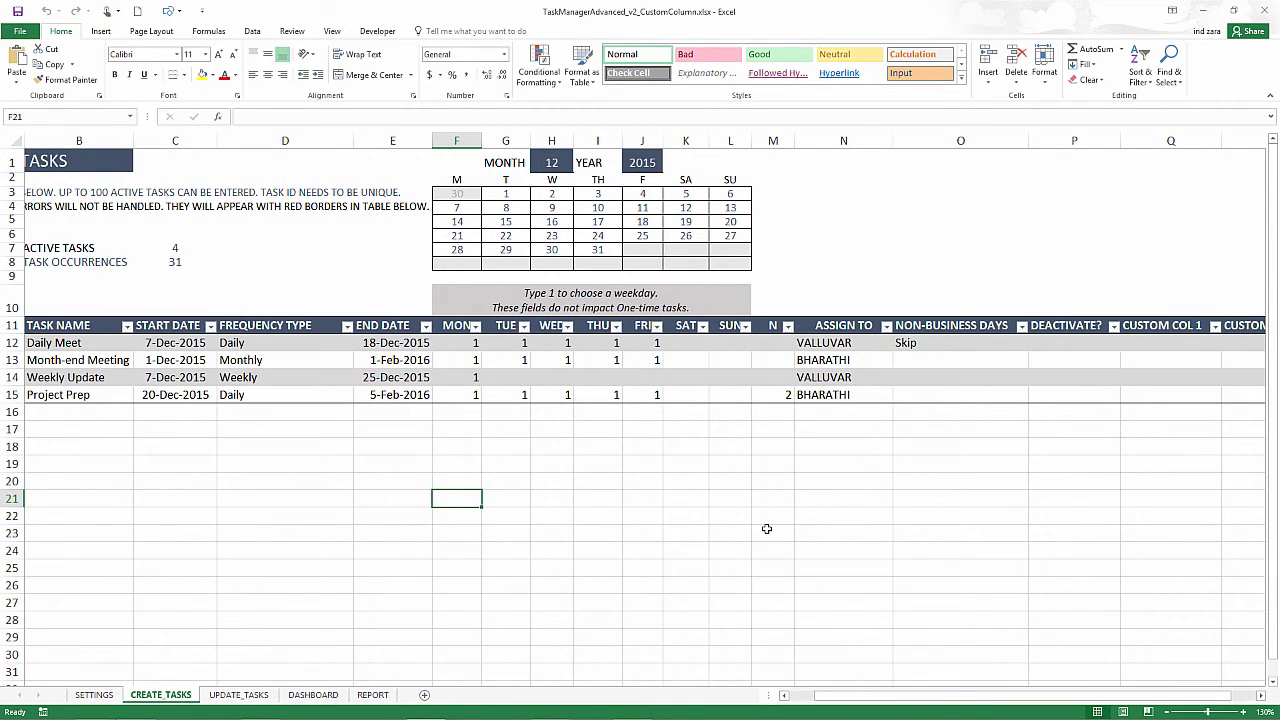
left_click(784, 692)
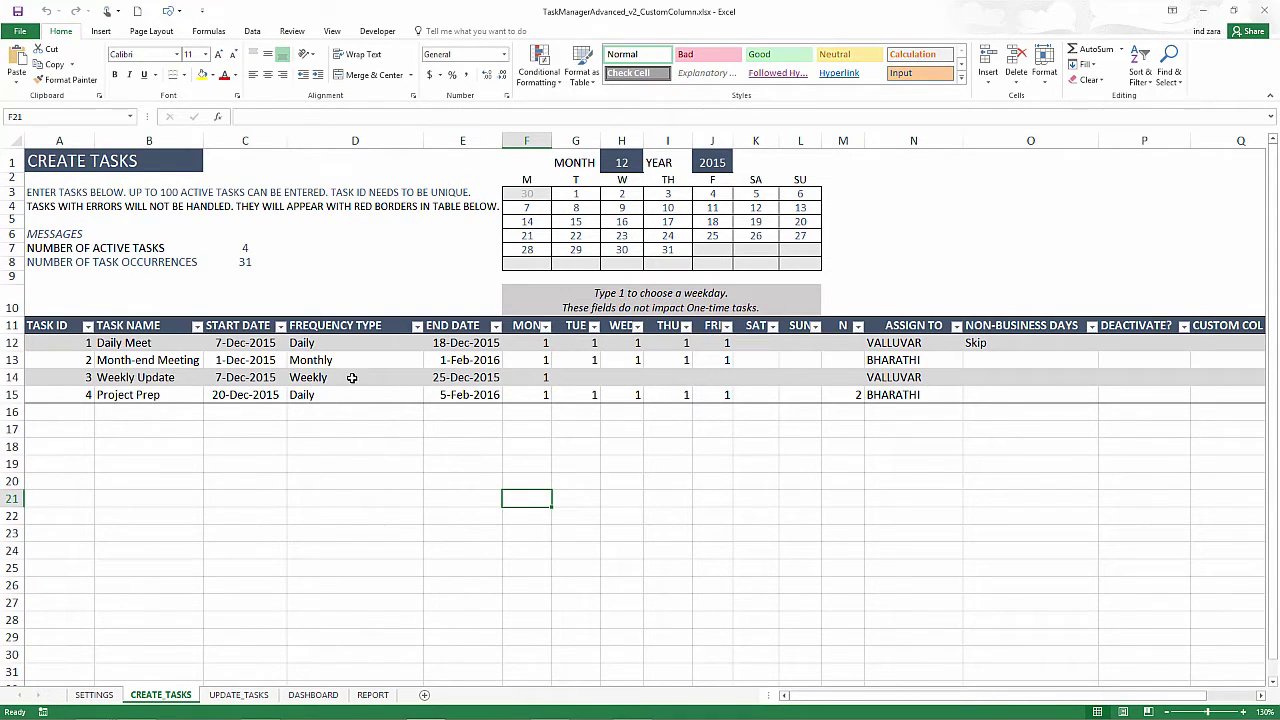
left_click(1120, 351)
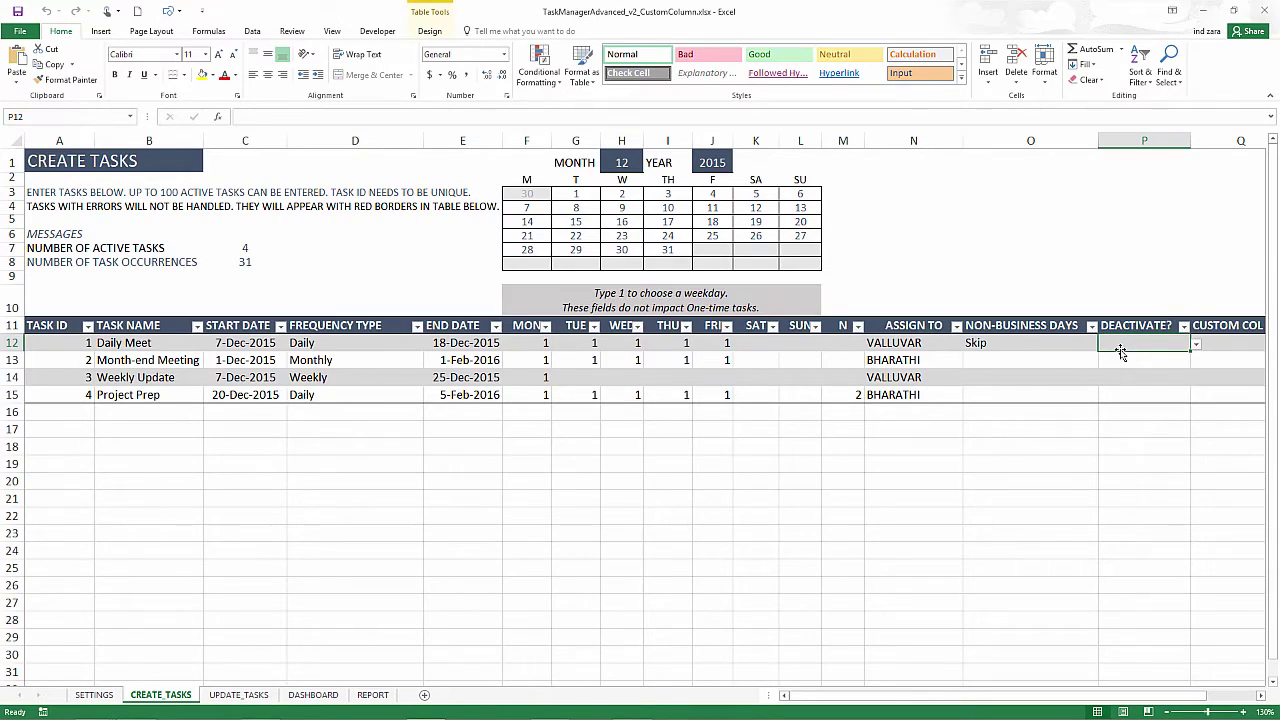
key("Tab")
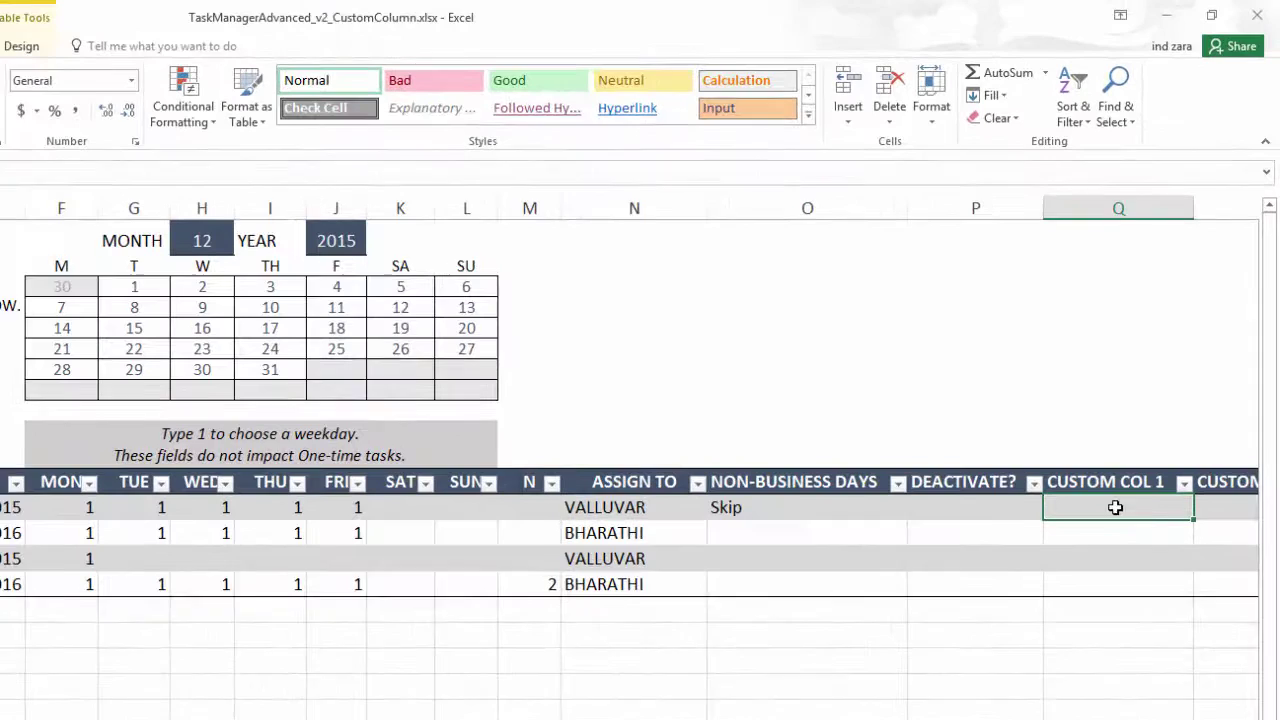
type("PROJECT")
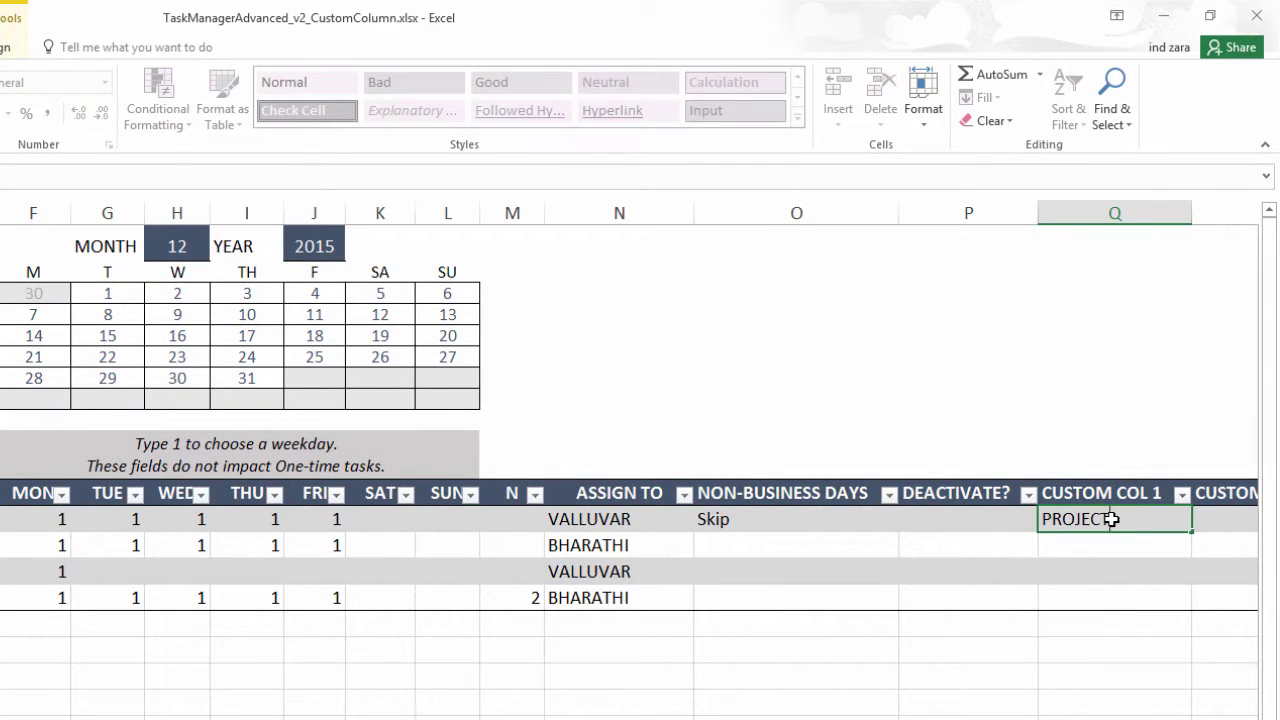
type(" NAME")
key("Return")
Enter PROJECT ONE under CUSTOM COL 1 for the Daily Meet task on the CREATE_TASKS sheet
left_click(1112, 519)
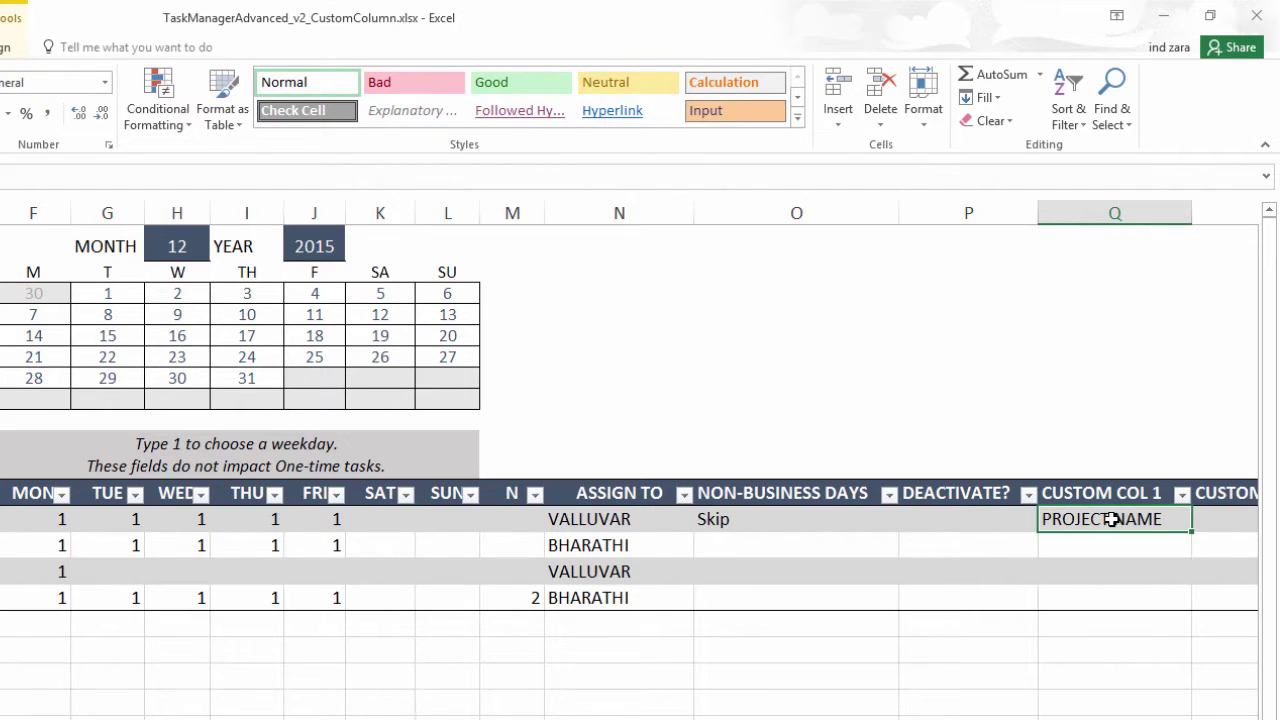
type("PROJ")
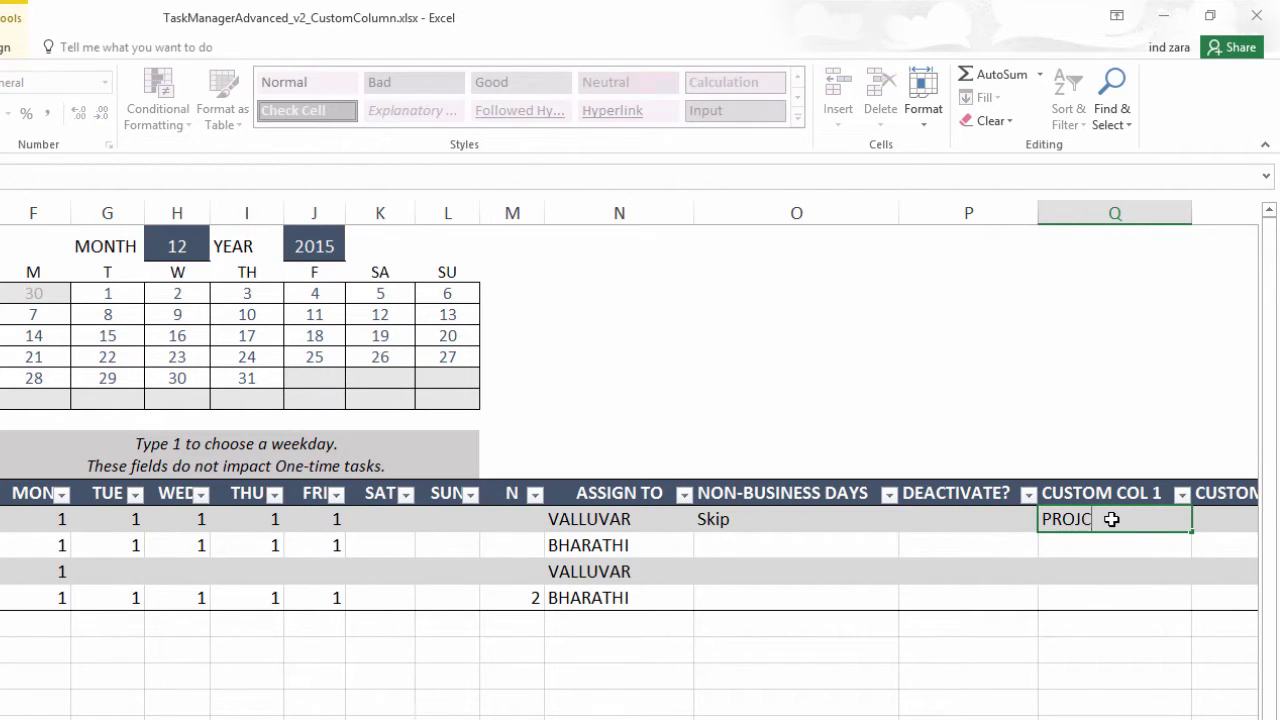
type("ECT ONE")
key("Return")
Rename the CUSTOM COL 1 header of the CREATE_TASKS table as PROJECT NAME
left_click(1112, 519)
key("Up")
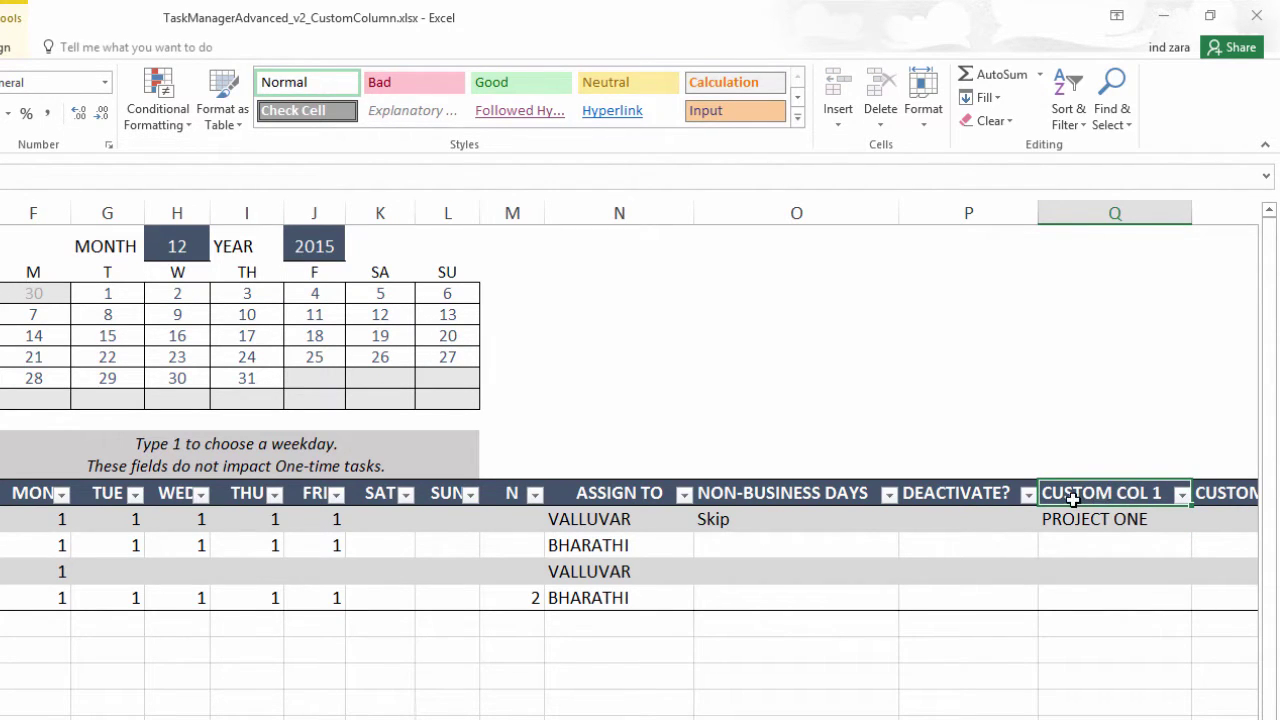
type("PROJECT NAM")
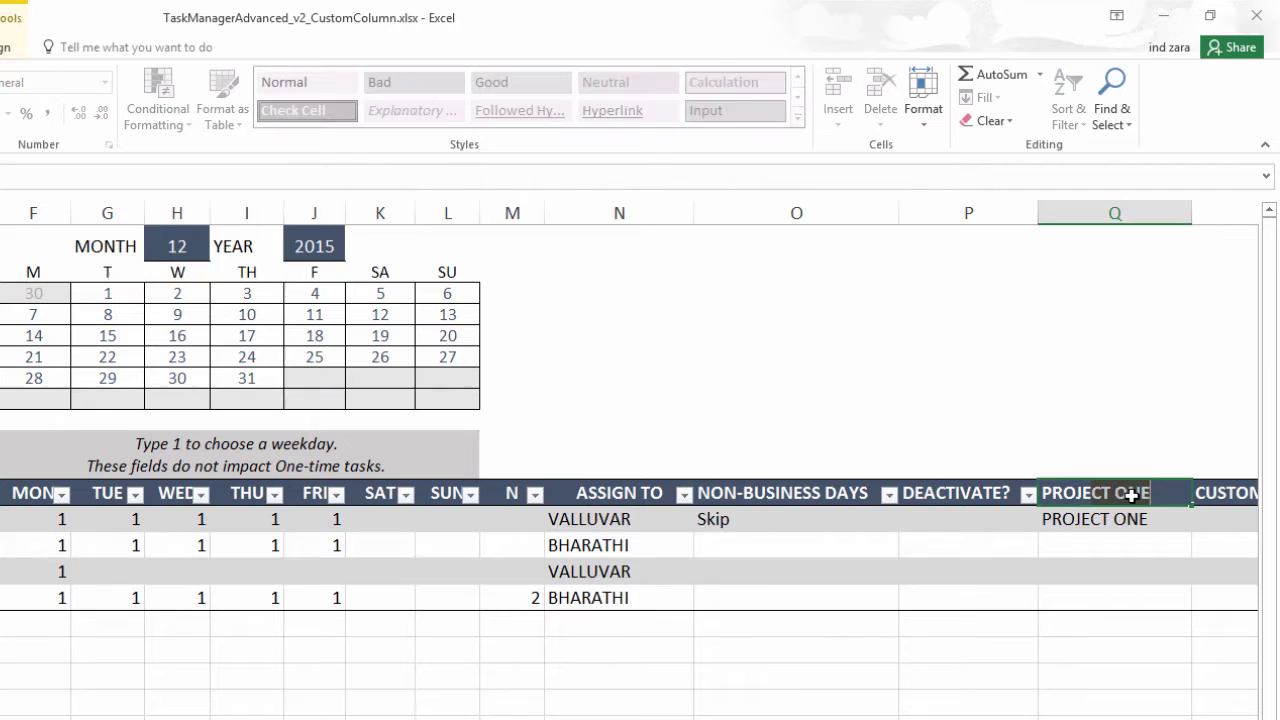
type("E")
key("Return")
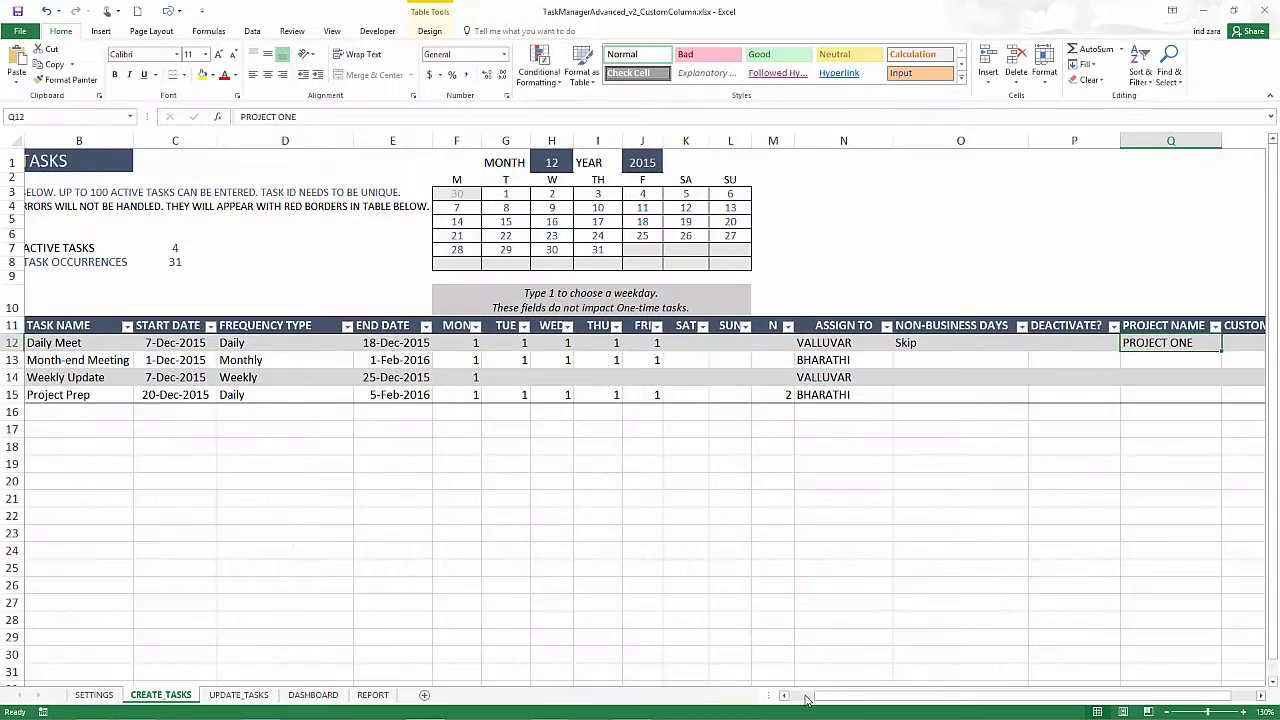
Open the UPDATE_TASKS sheet and examine the Daily Meet occurrences with their due dates and statuses
left_click_drag(806, 698, 798, 698)
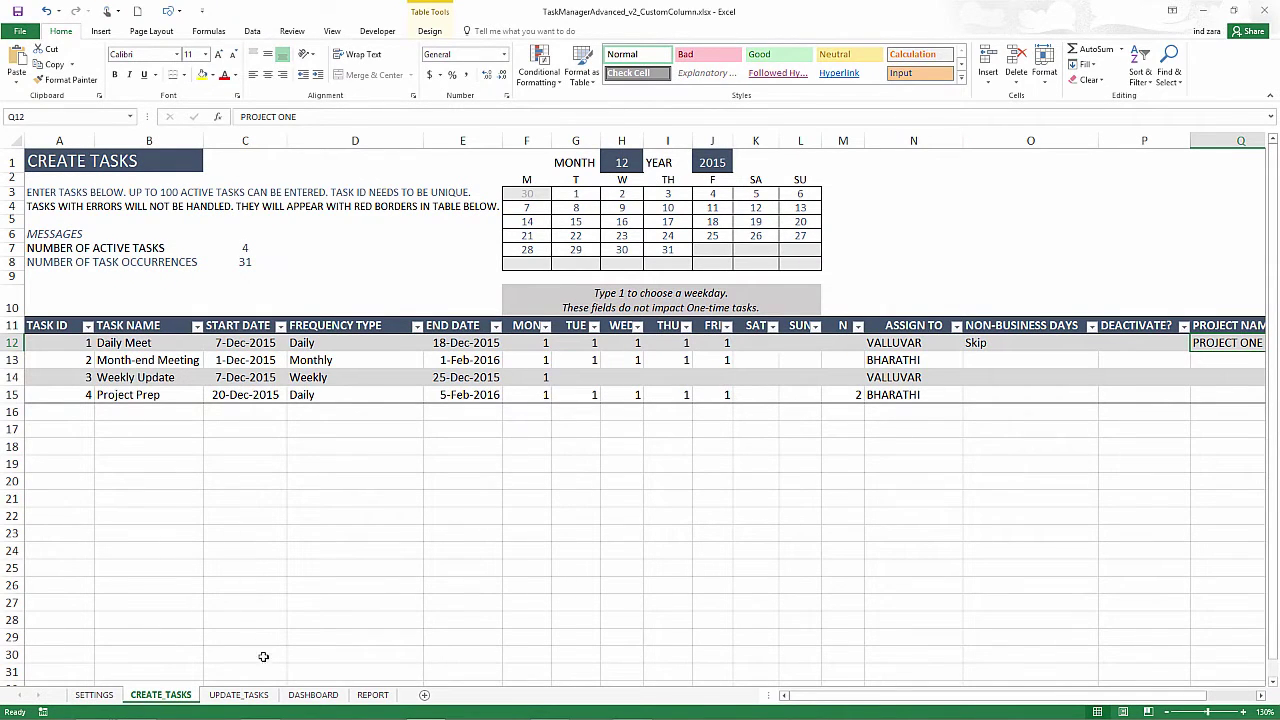
left_click(239, 695)
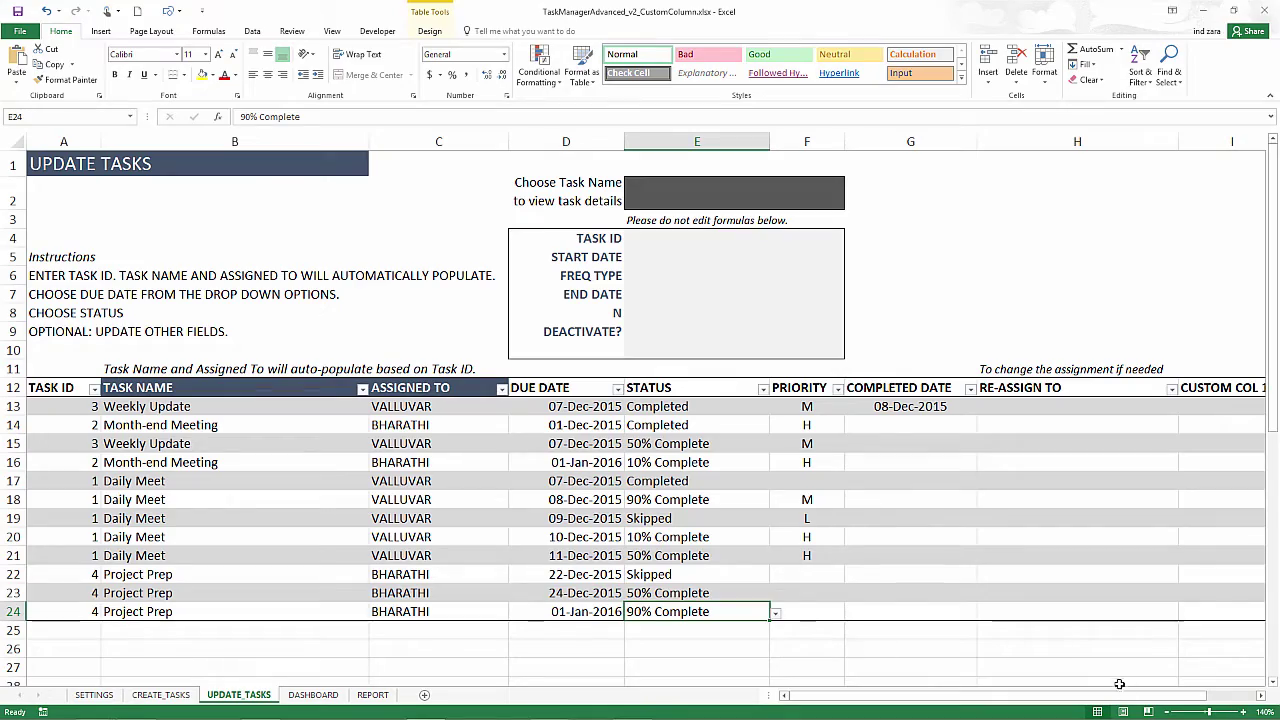
left_click(1162, 711)
left_click(1162, 711)
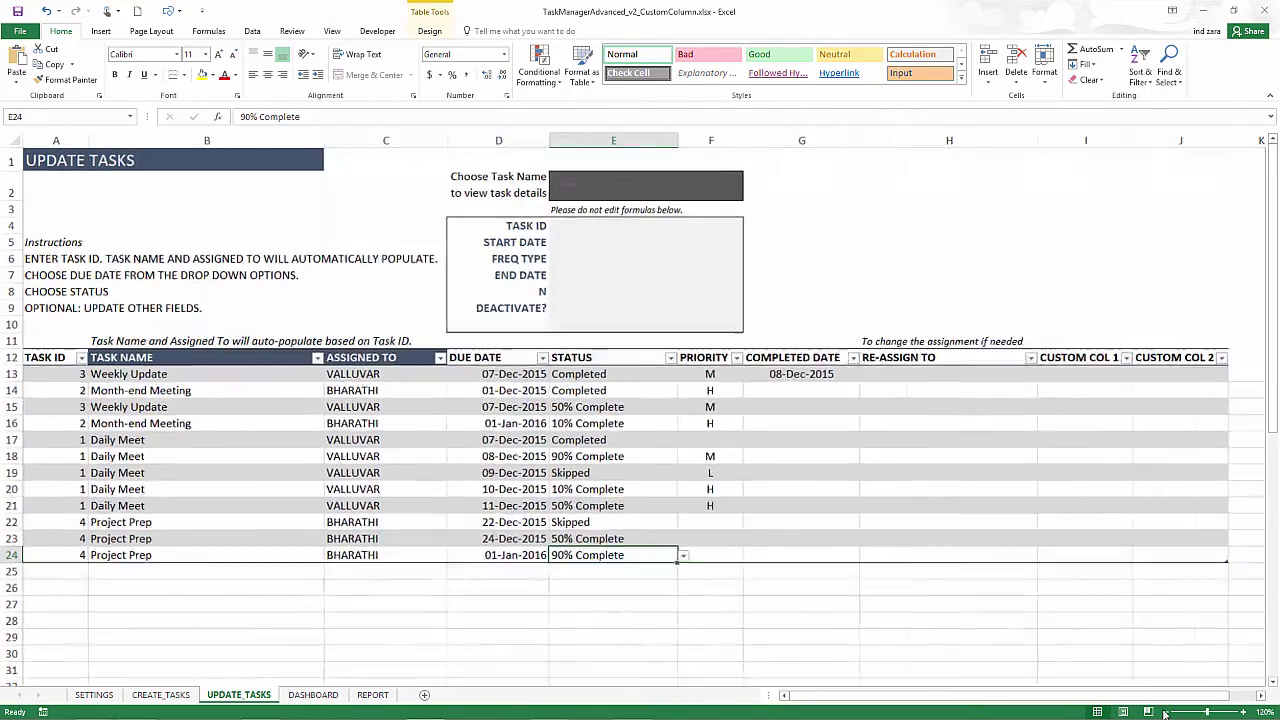
left_click(1162, 711)
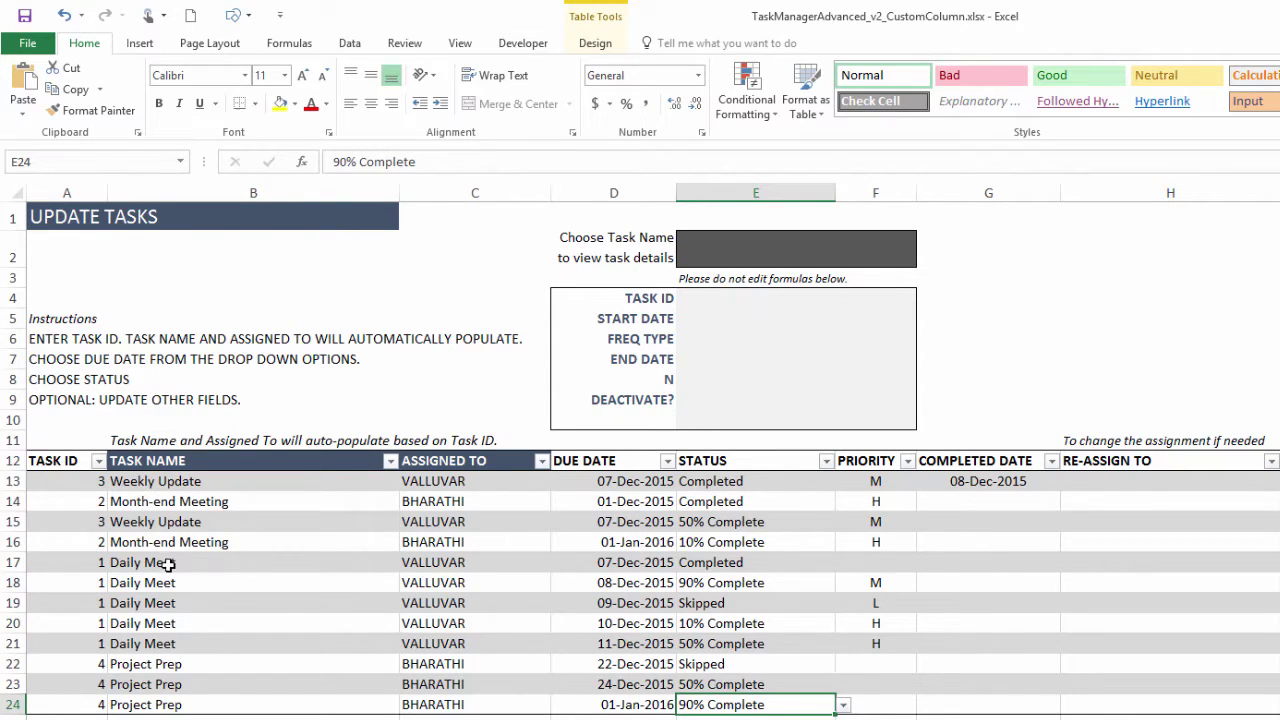
left_click_drag(166, 563, 163, 640)
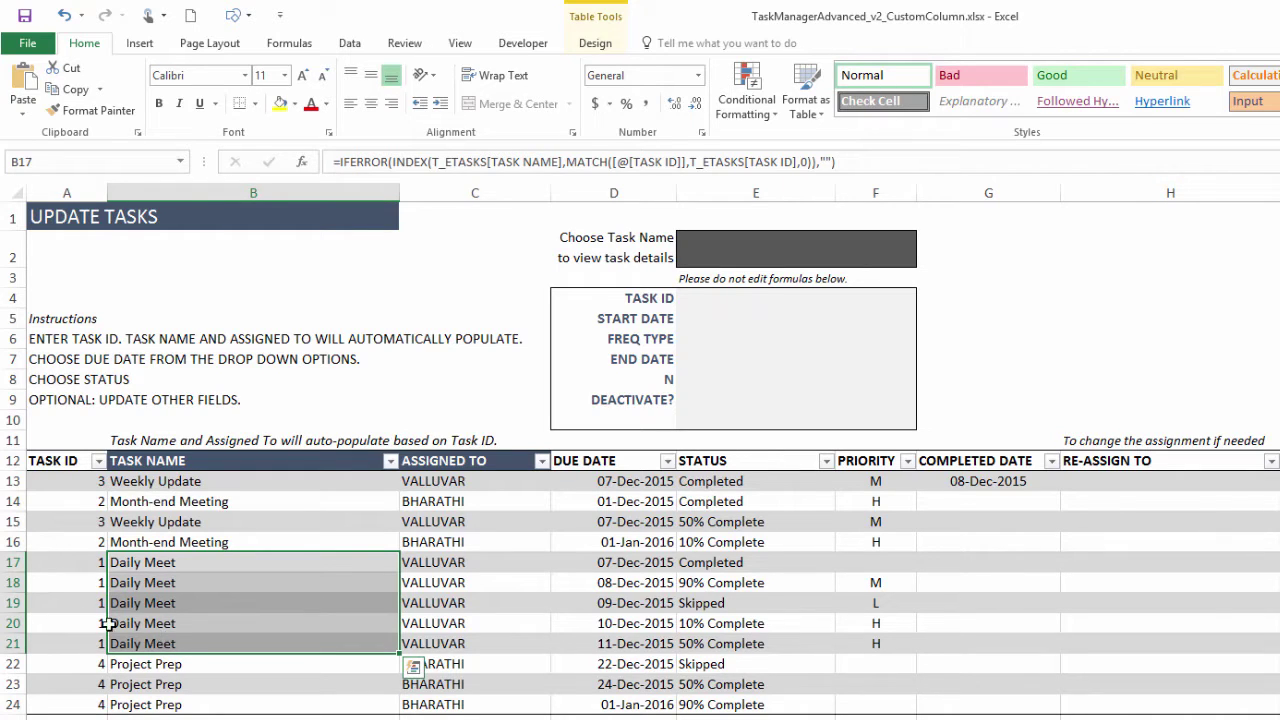
left_click_drag(625, 557, 632, 640)
left_click(747, 568)
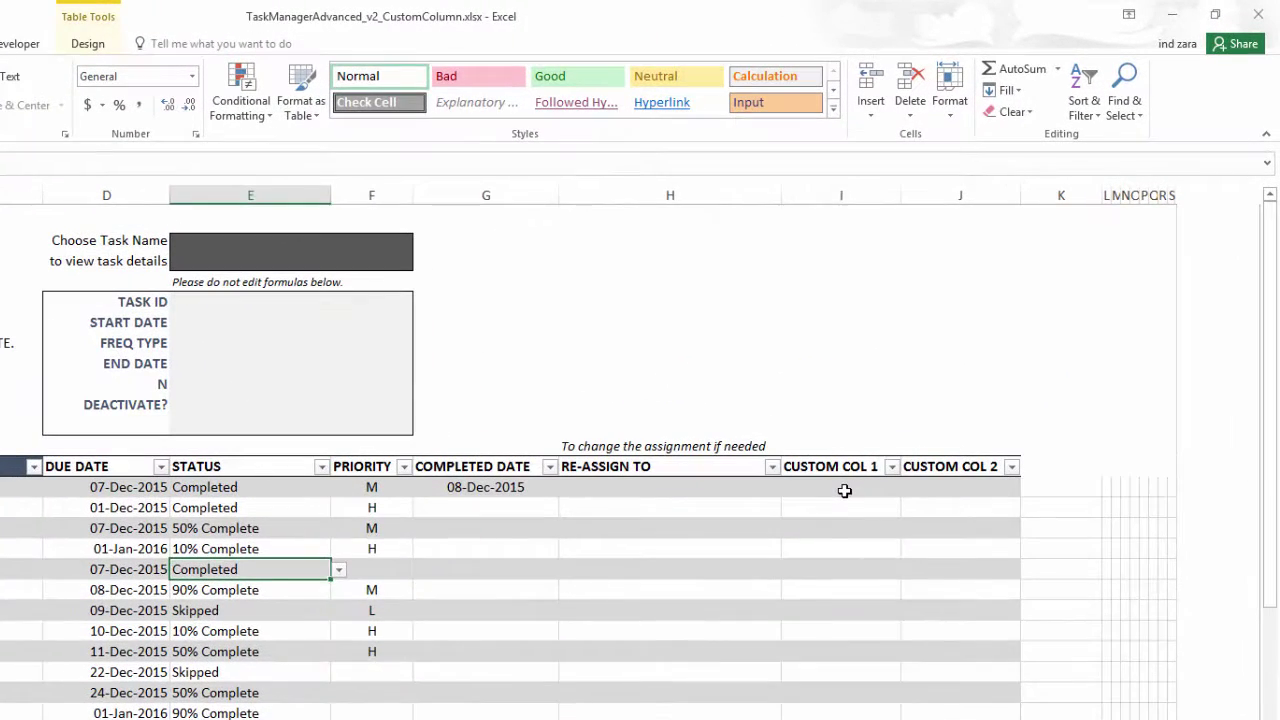
Rename the CUSTOM COL 1 header of the UPDATE_TASKS table as NOTES
left_click(844, 491)
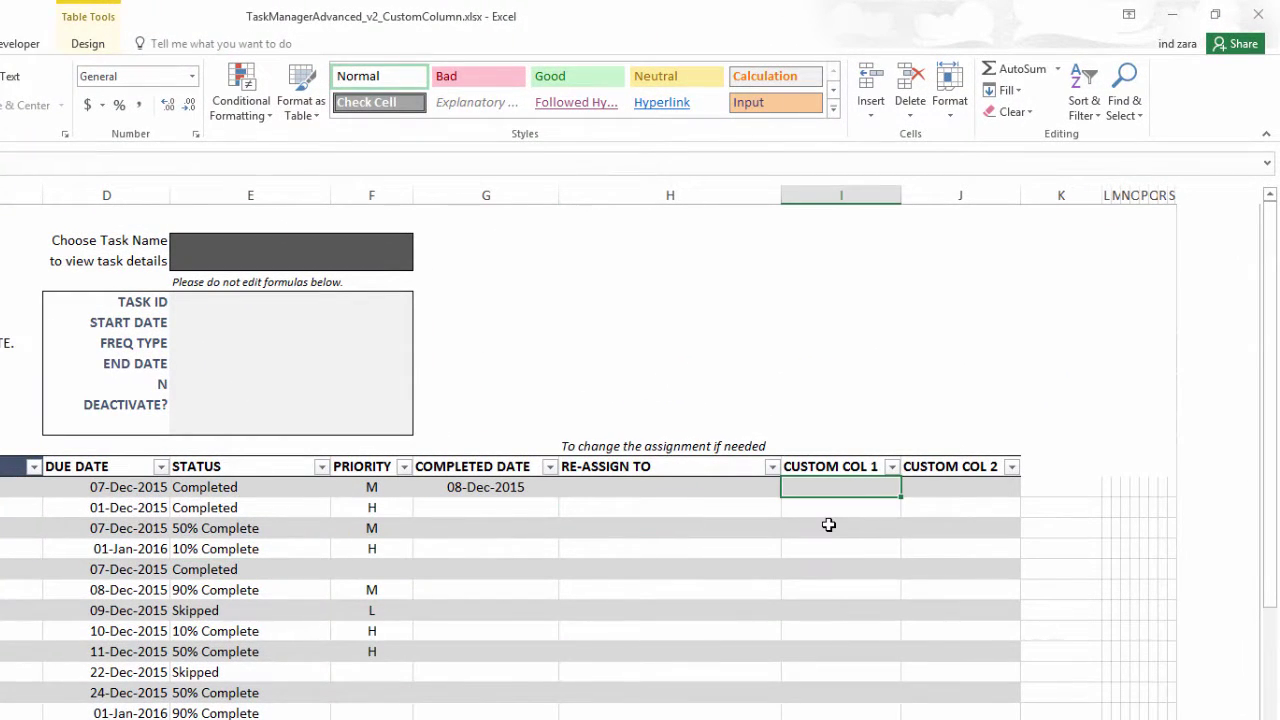
left_click(833, 468)
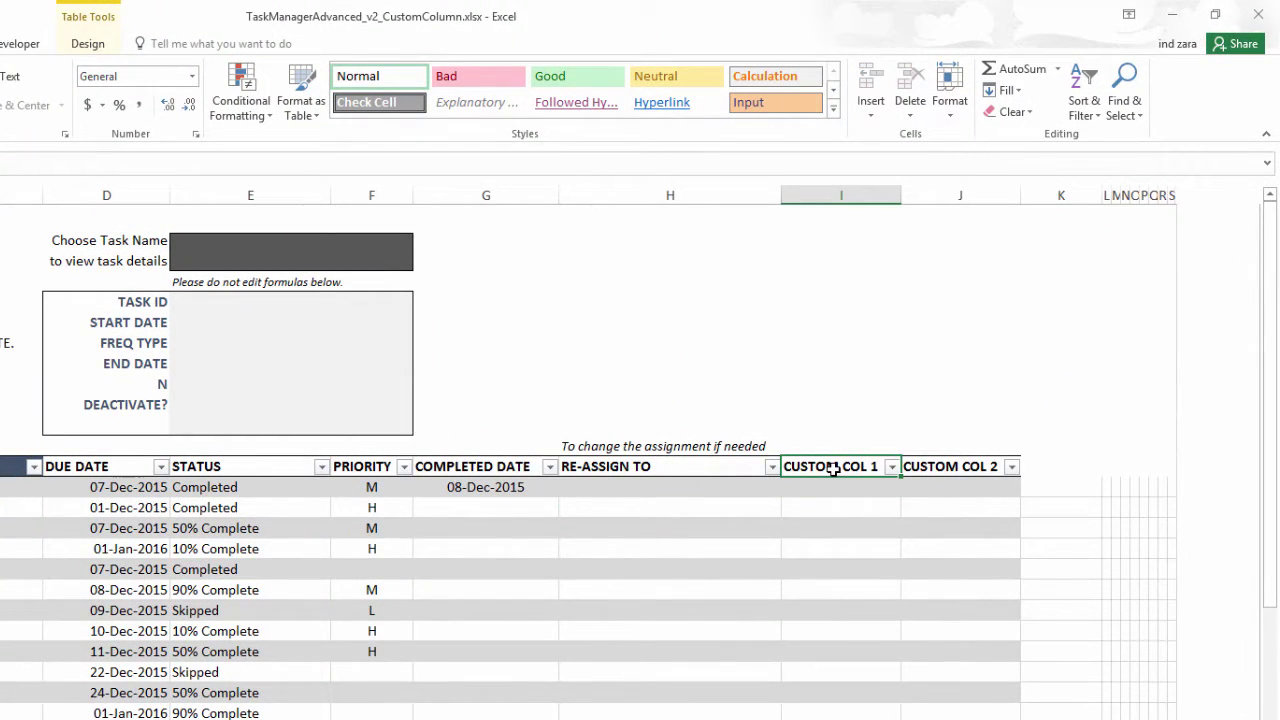
type("NOTES")
key("Return")
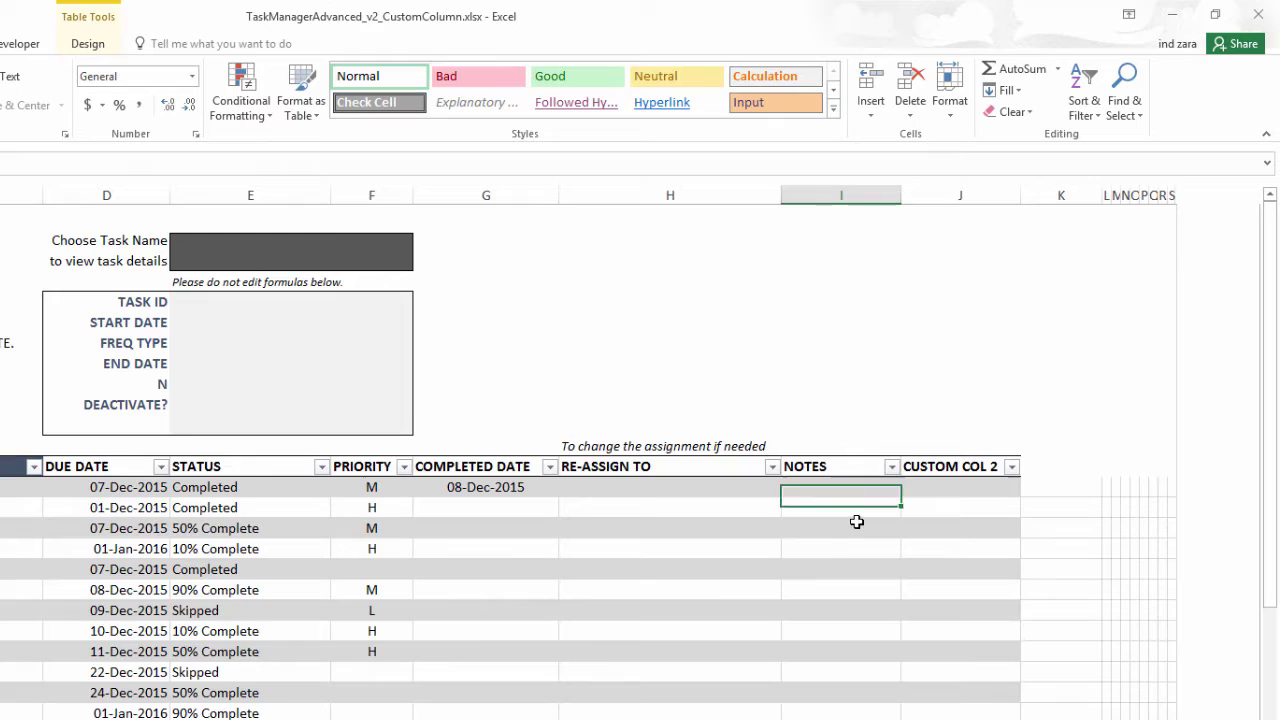
Enter the notes Internal Delay for the half-complete Weekly Update and External Delay for the 01-Jan-2016 Month-end Meeting
left_click(857, 522)
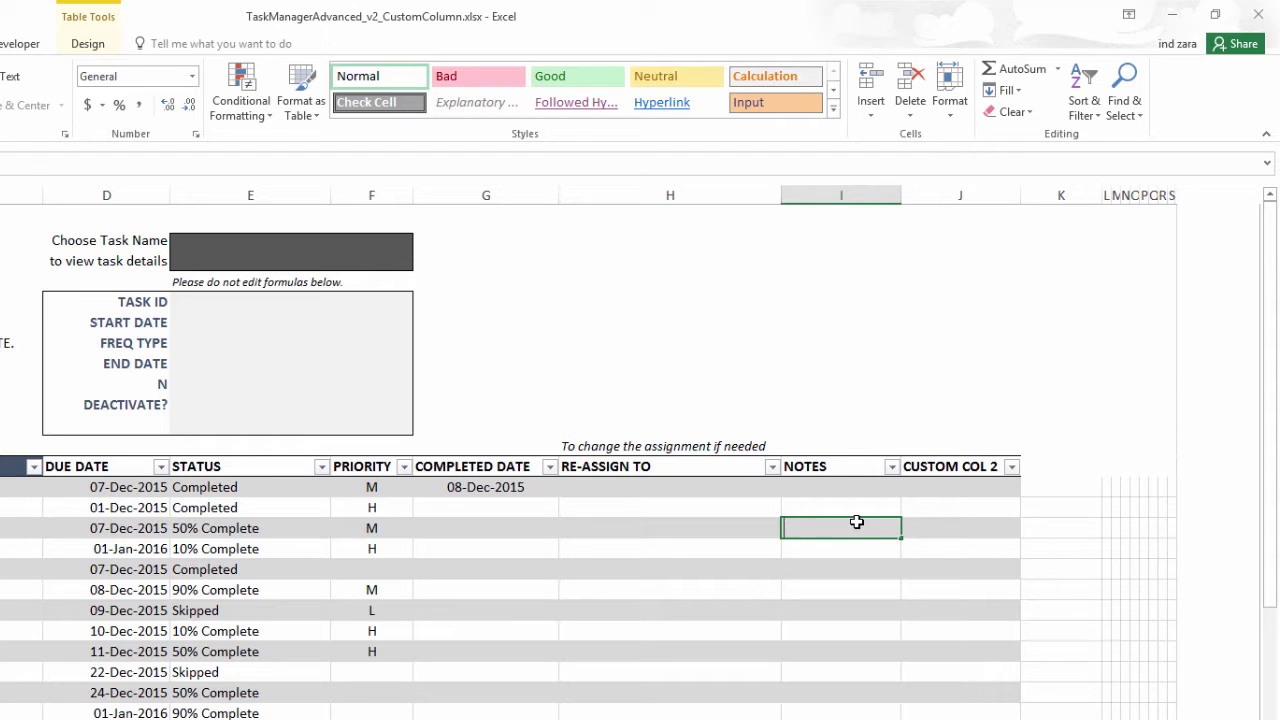
type("Internal Delay")
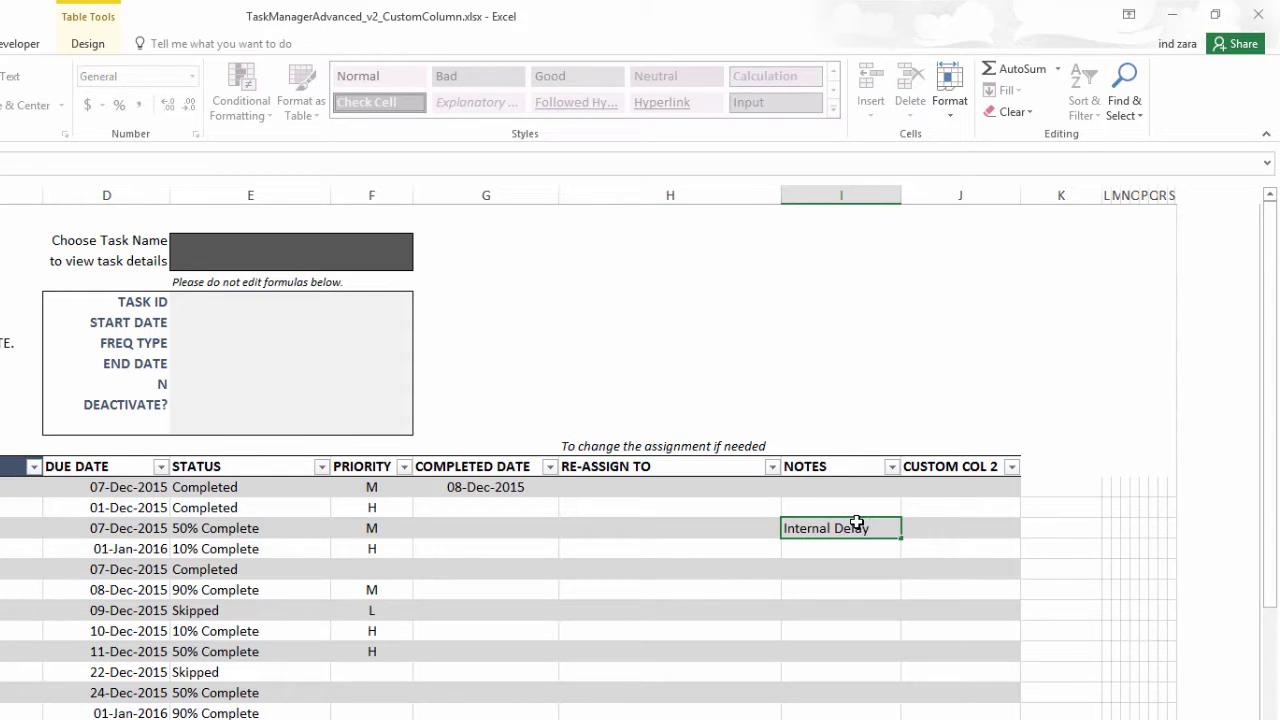
key("Return")
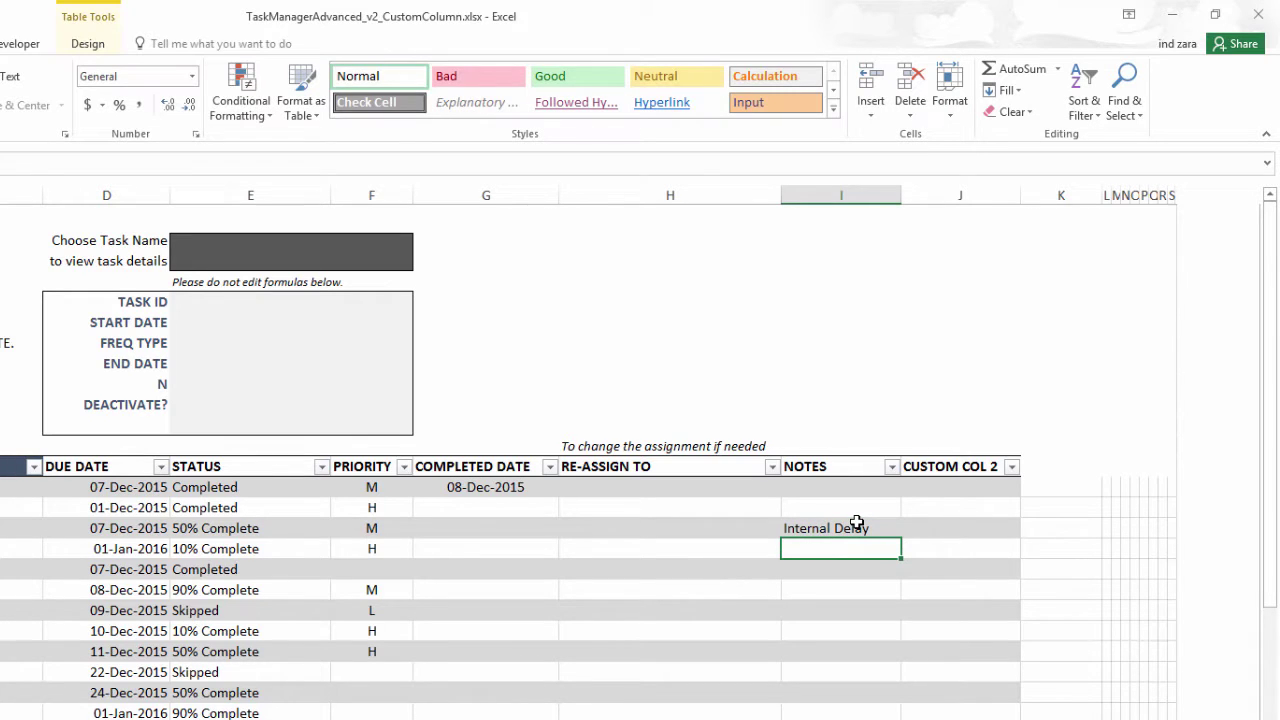
type("External Delay")
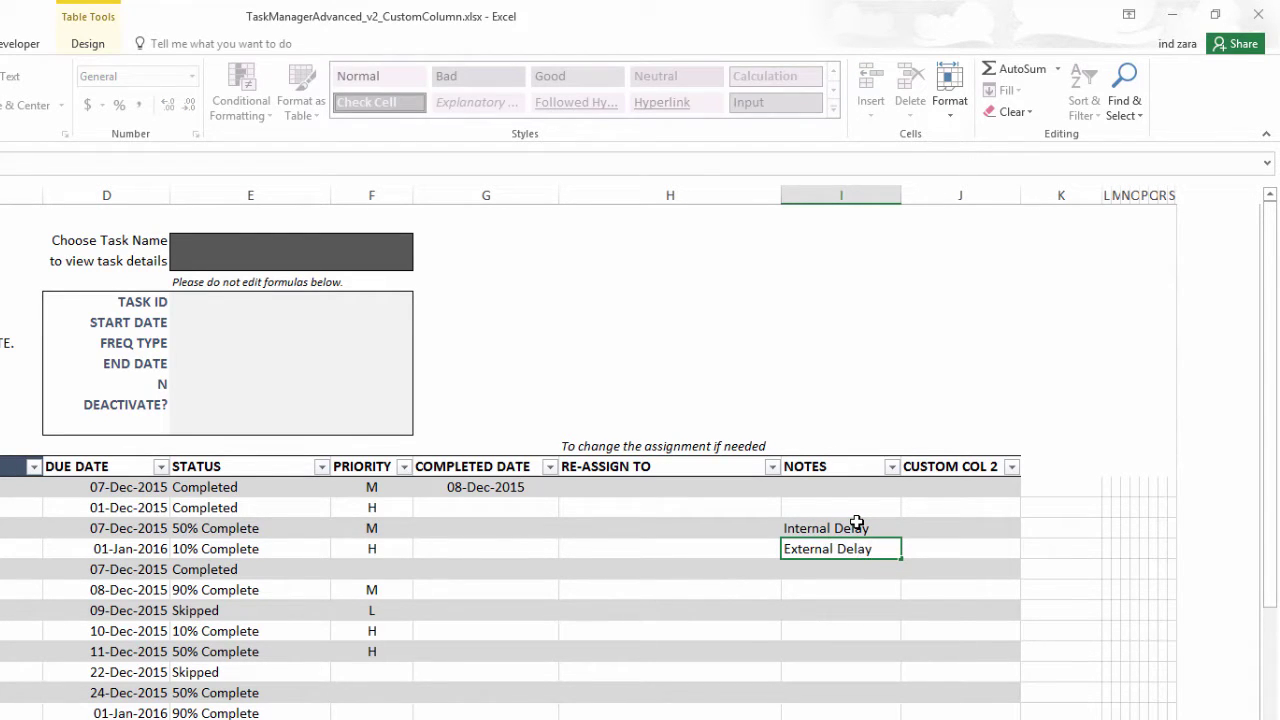
key("Return")
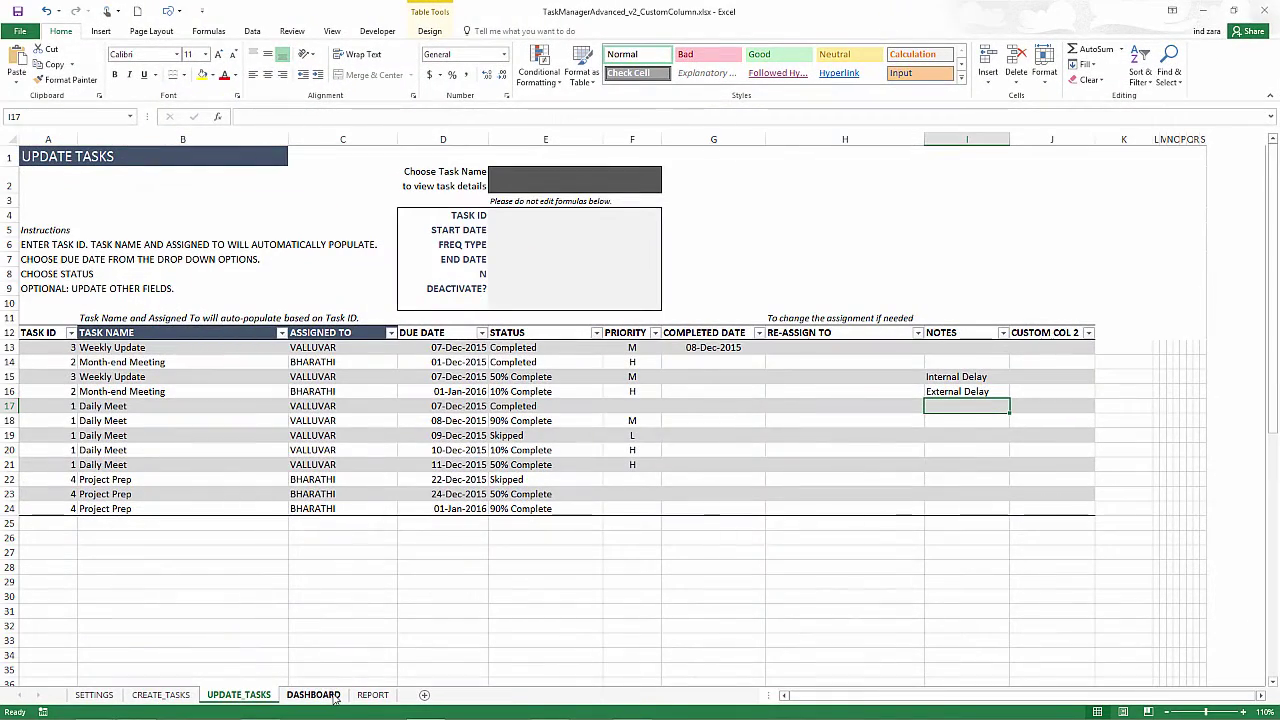
Check the notes in the pending task occurrences list on the DASHBOARD sheet
left_click(313, 695)
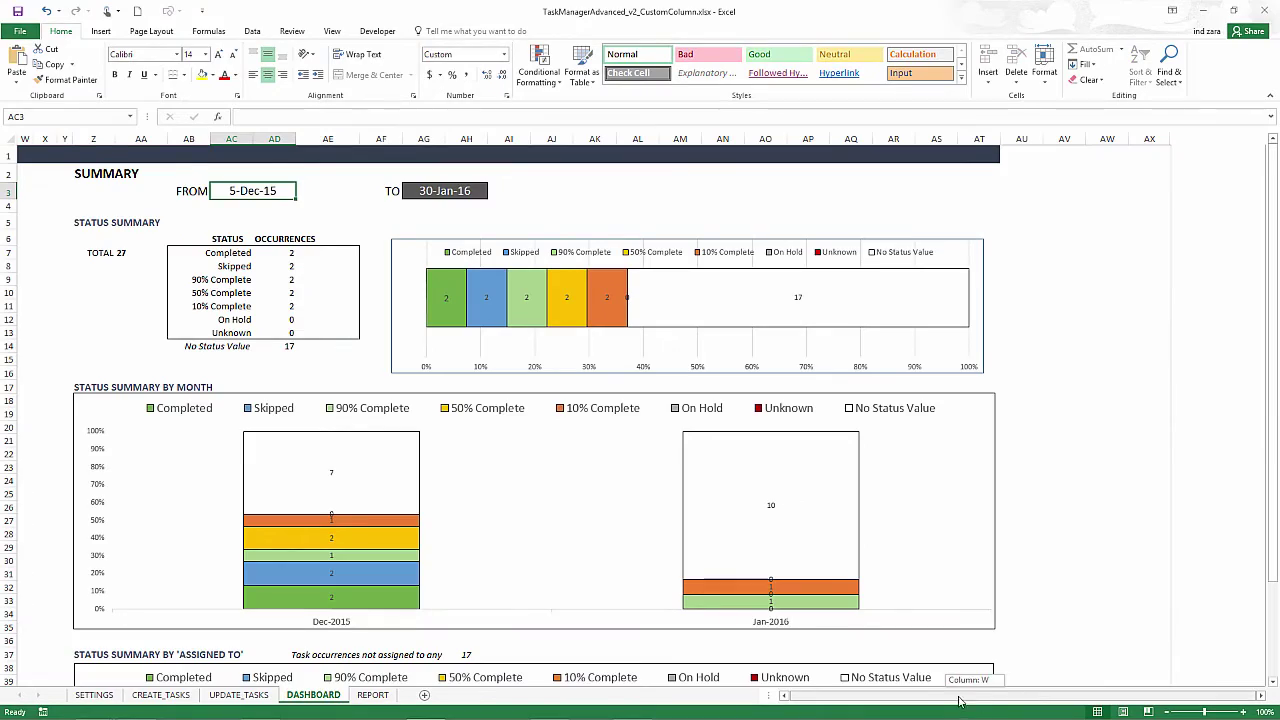
left_click(372, 695)
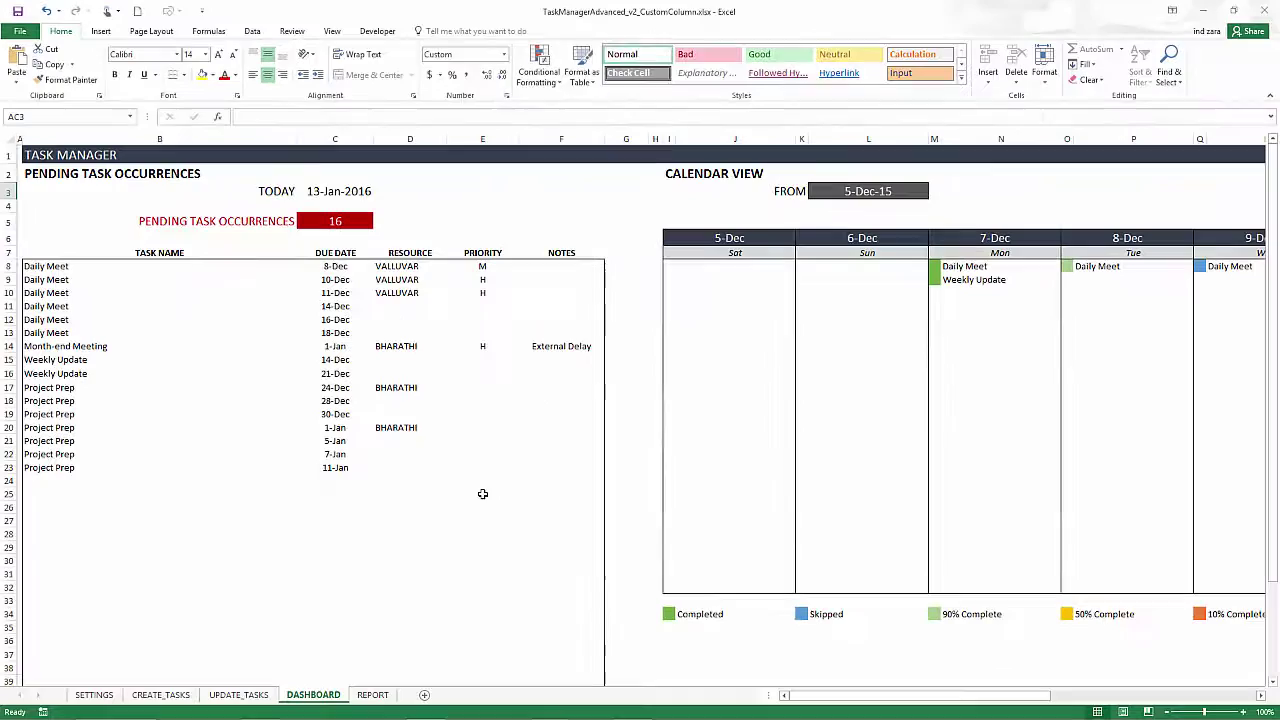
On the UPDATE_TASKS sheet, enter the note Targeting Next week for the 08-Dec-2015 Daily Meet occurrence
left_click(240, 694)
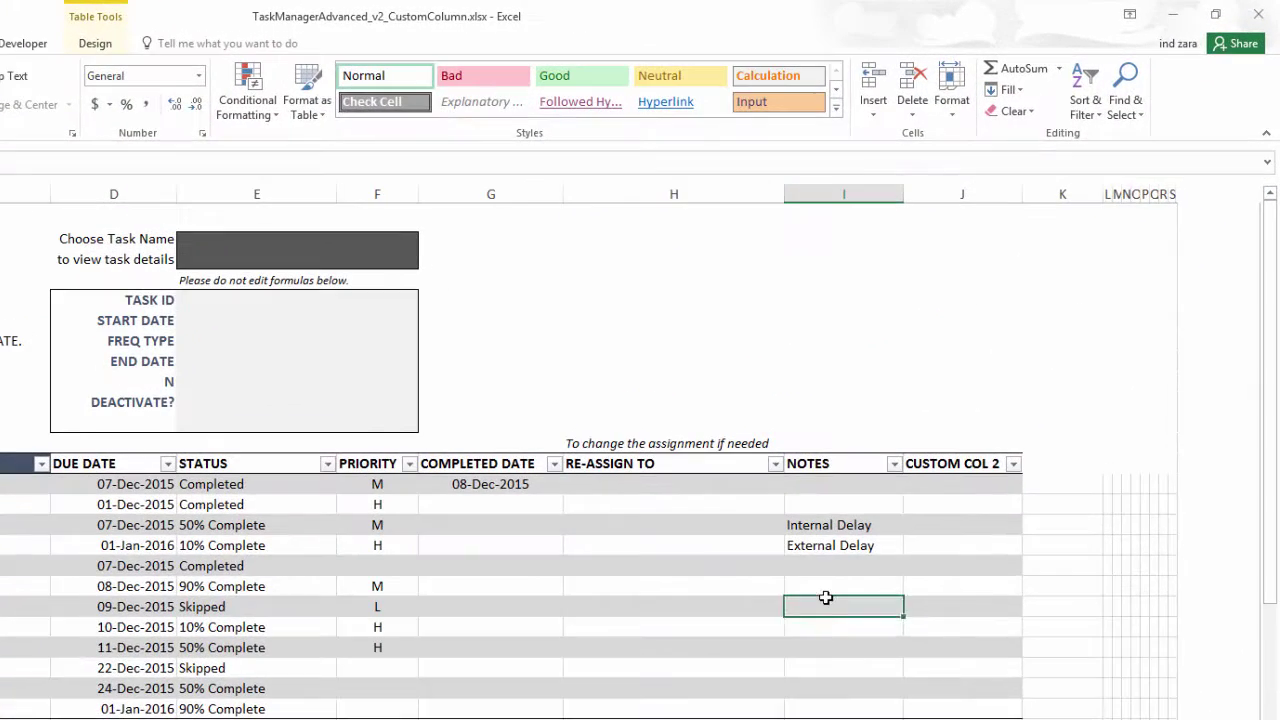
left_click(869, 540)
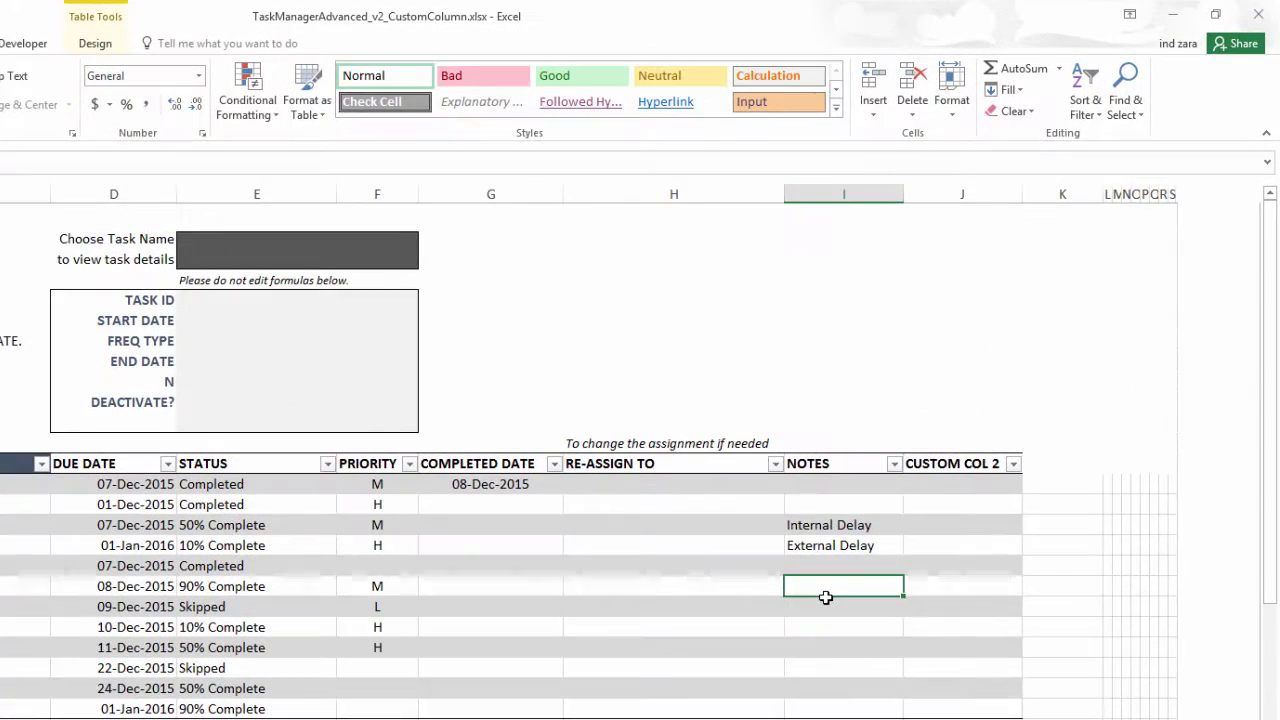
type("Ta")
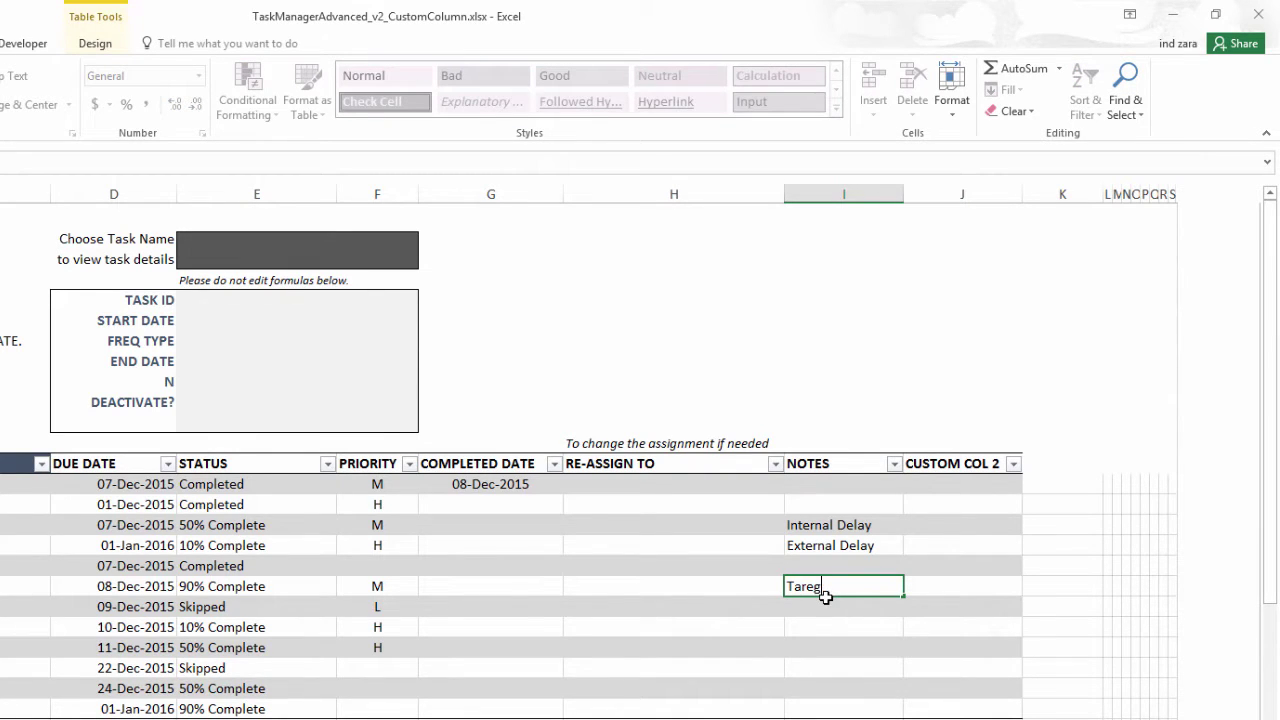
type("rgeting Next week")
key("Return")
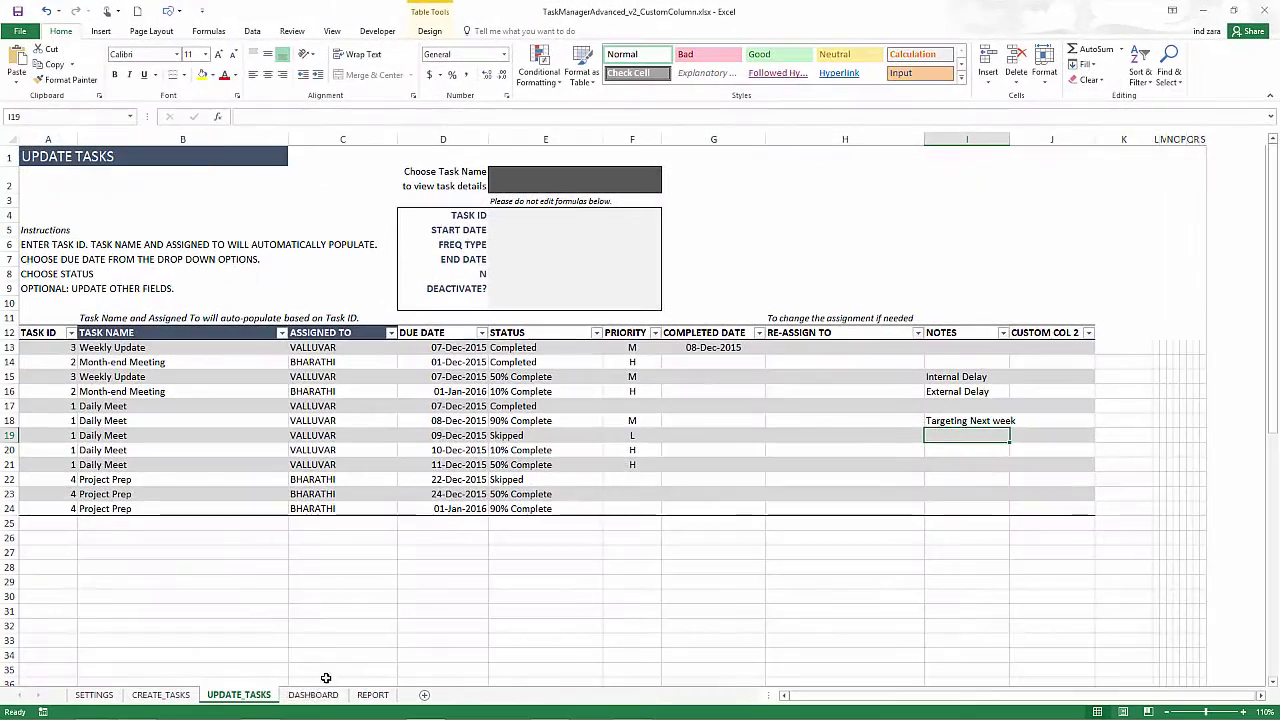
Compare the notes on the DASHBOARD, UPDATE_TASKS and REPORT sheets
left_click(313, 694)
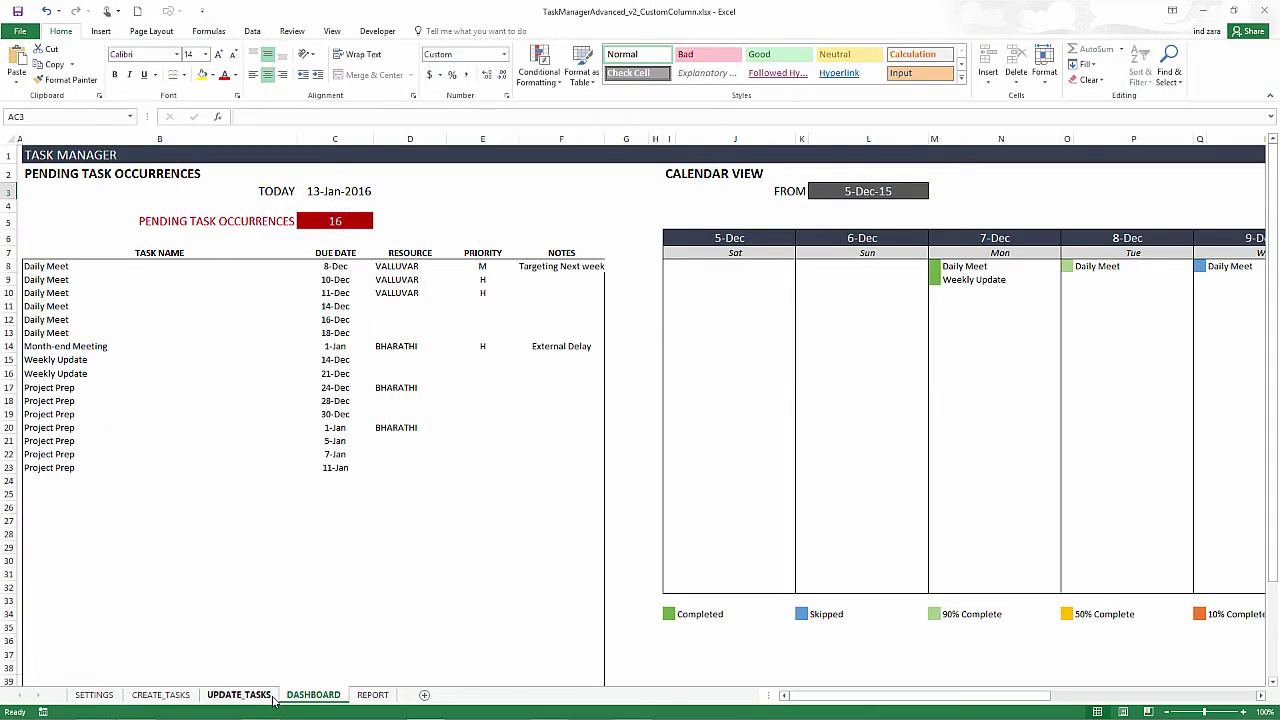
left_click(239, 694)
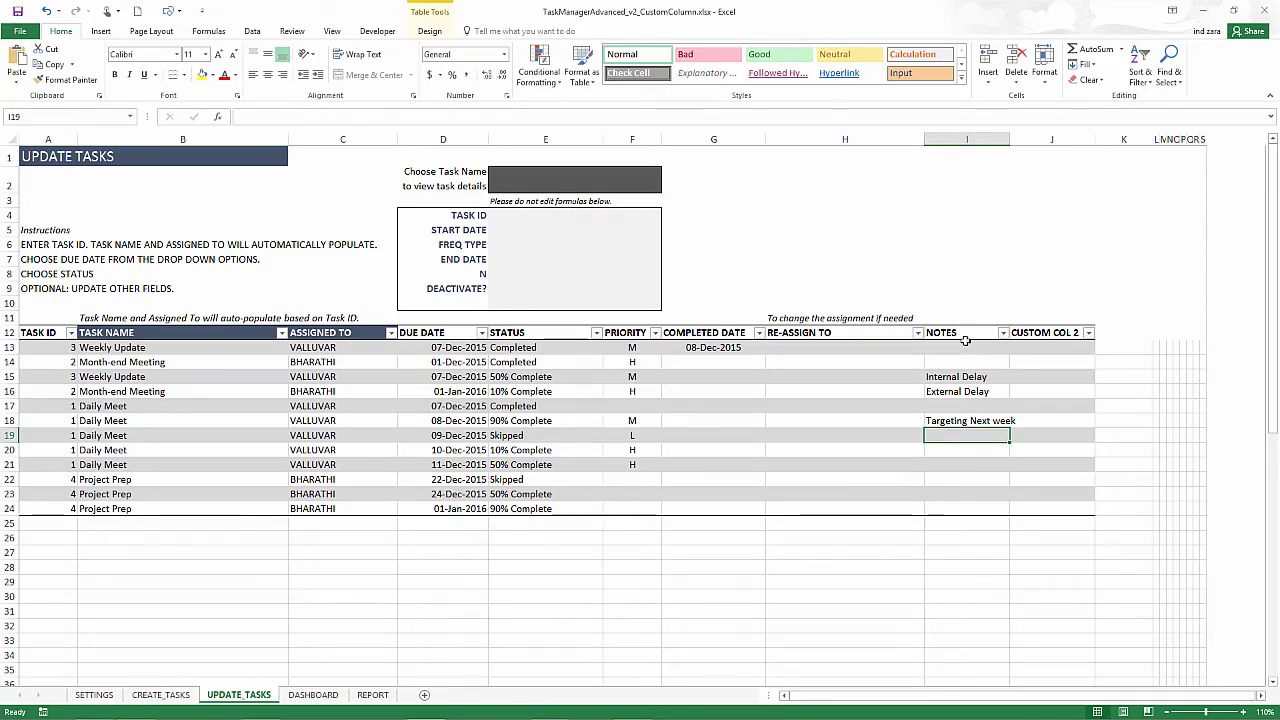
left_click(373, 695)
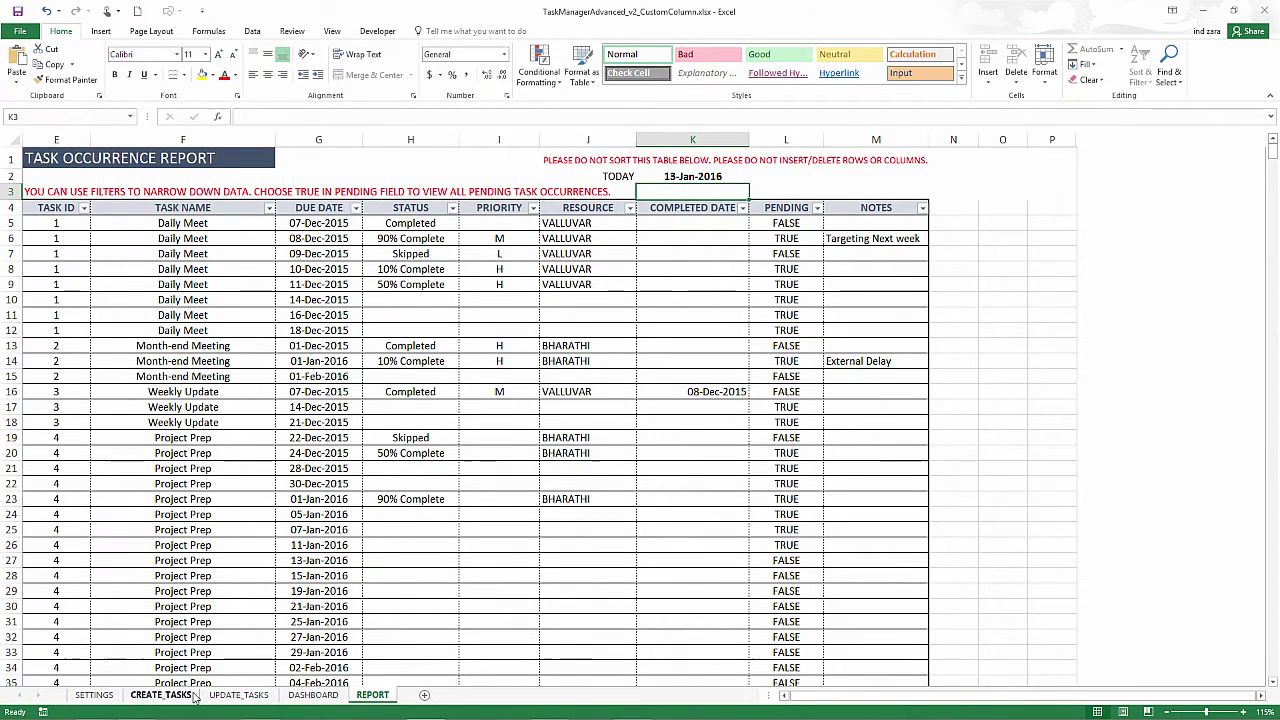
Clear all entries in the NOTES column of the UPDATE_TASKS sheet and check the notes in the DASHBOARD sheet's pending list
left_click(232, 696)
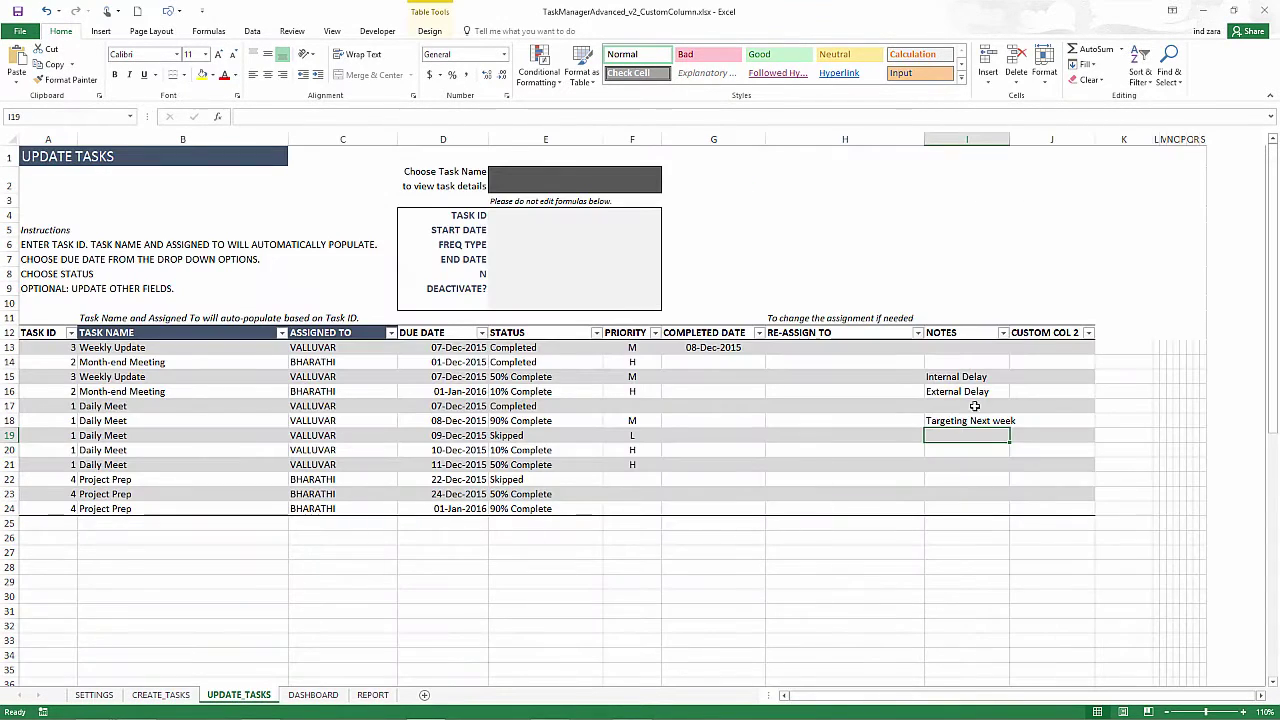
left_click(981, 348)
left_click_drag(981, 358, 960, 504)
key("Delete")
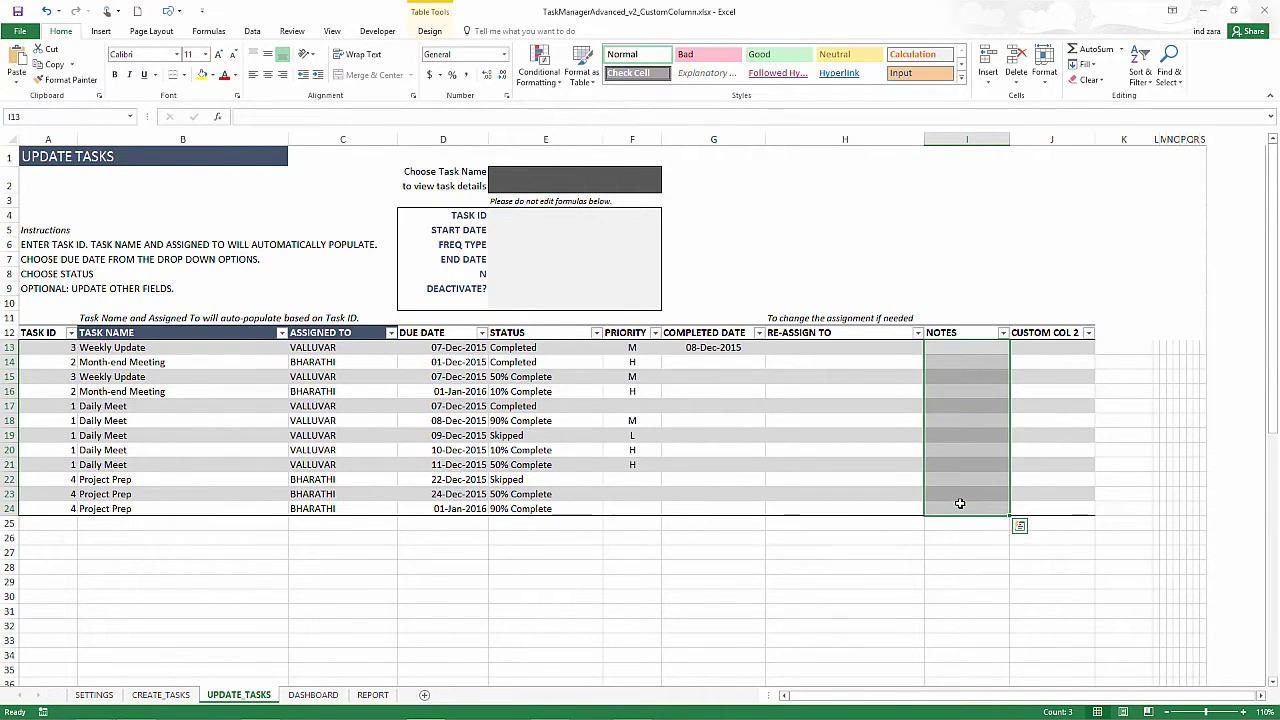
key("Up")
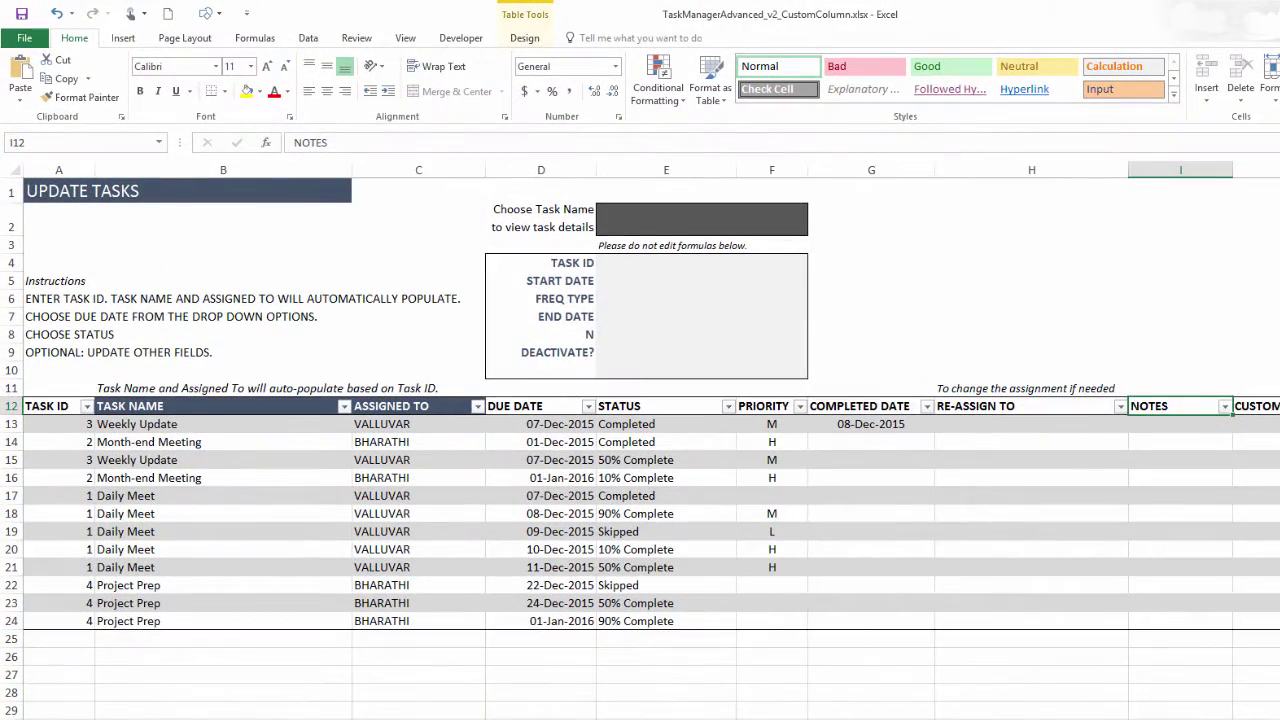
key("ctrl+Page_Up")
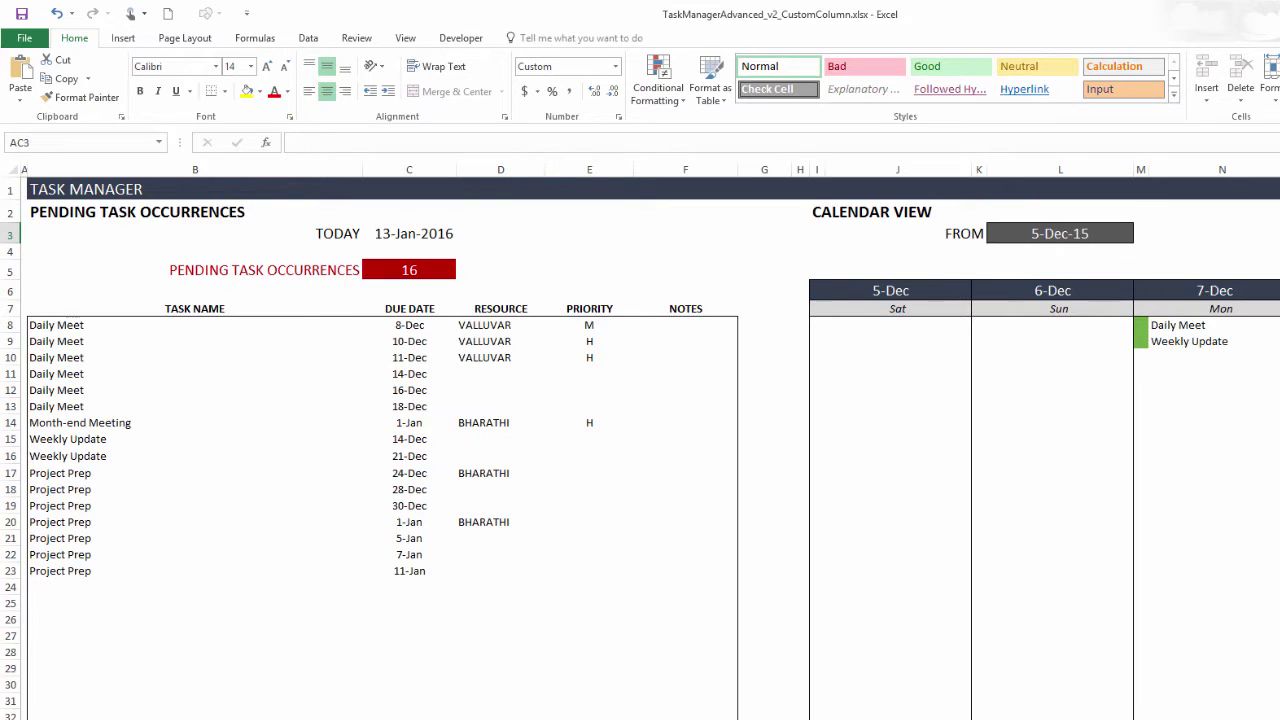
key("ctrl+Page_Down")
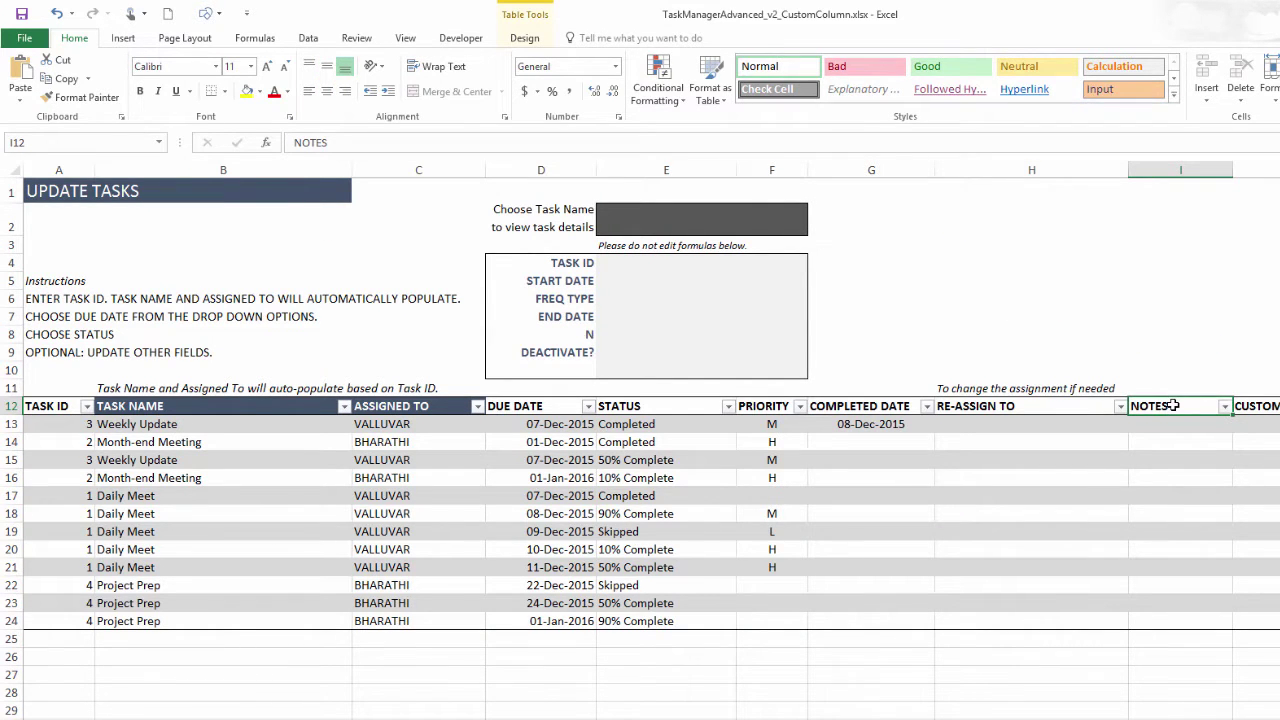
type("TASK S")
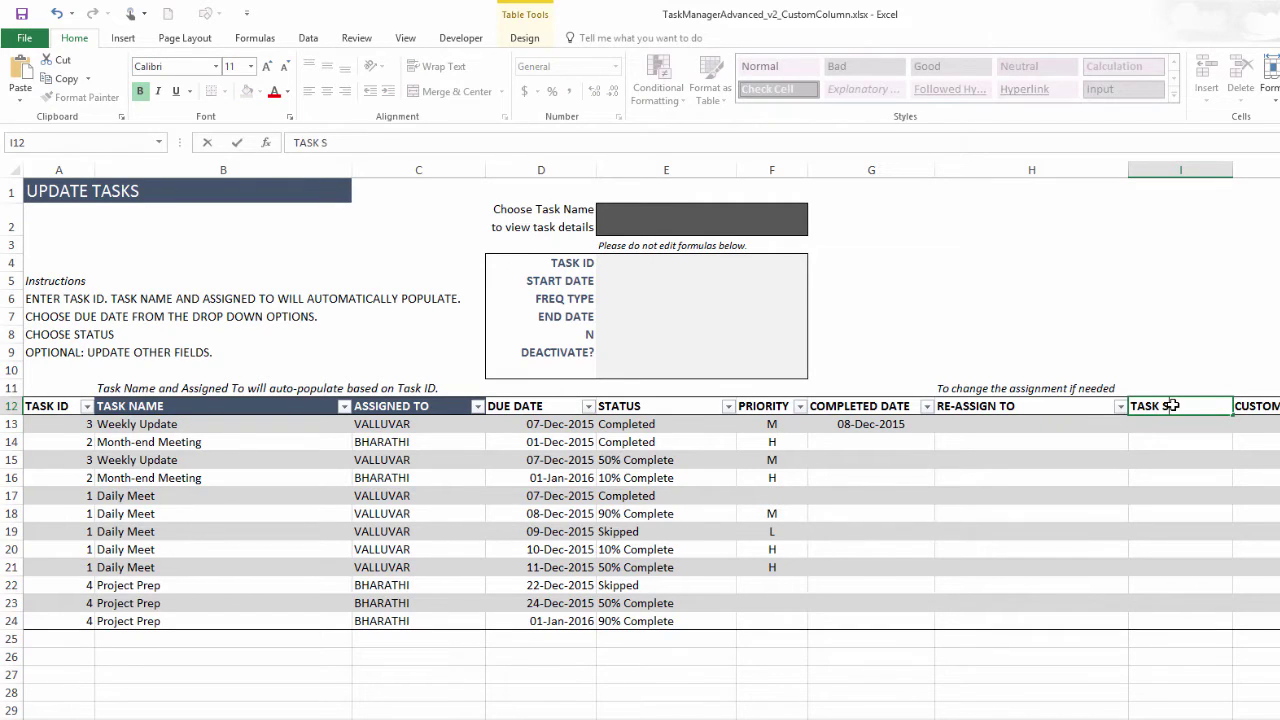
type("TATUS")
key("Return")
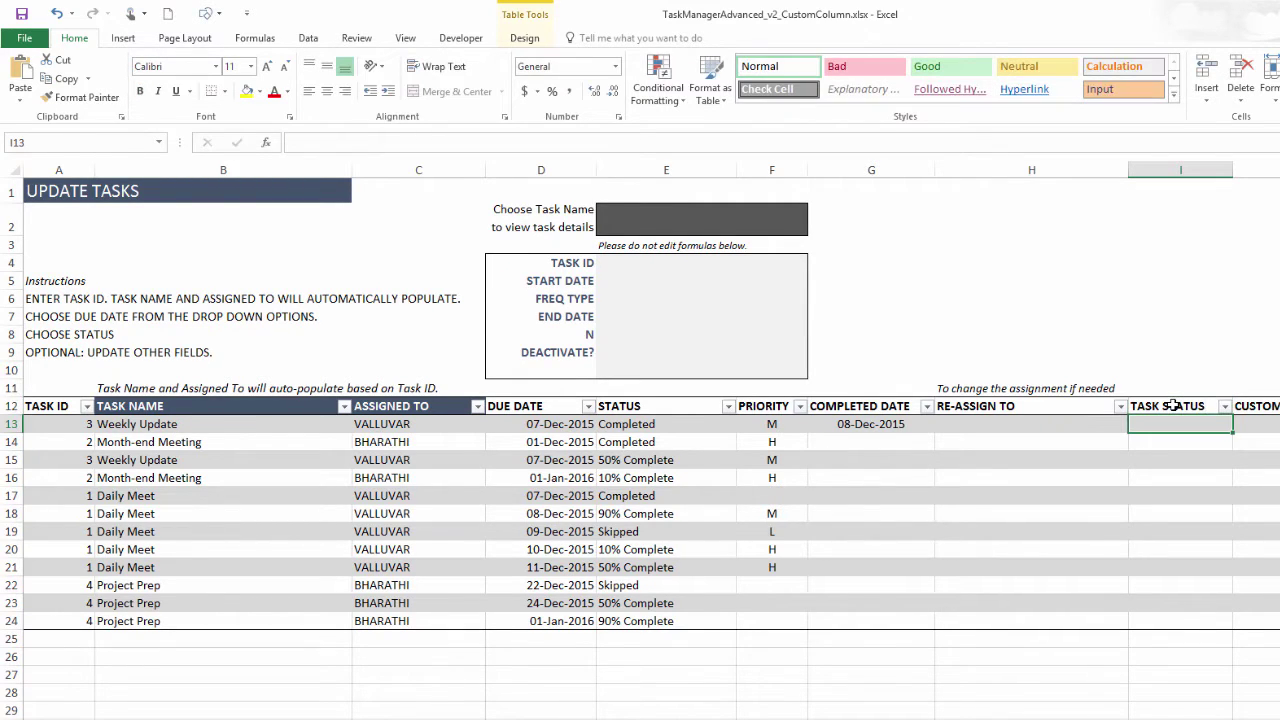
type("=")
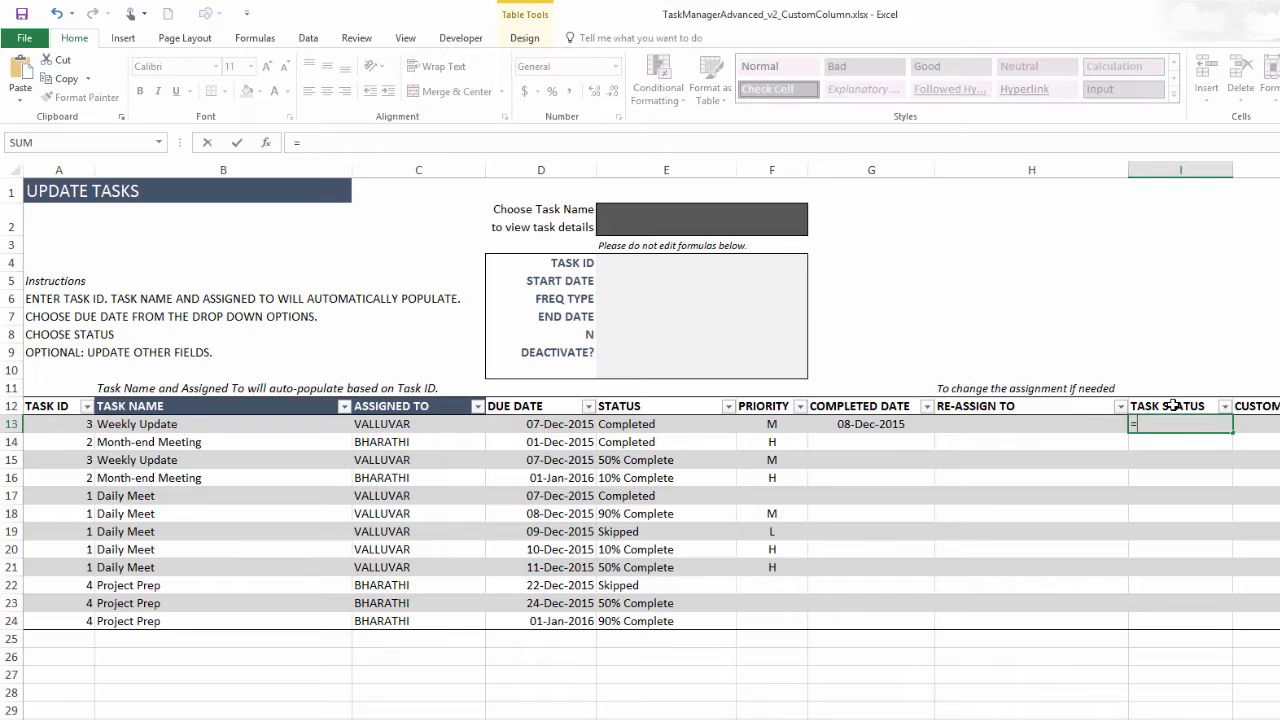
left_click(725, 426)
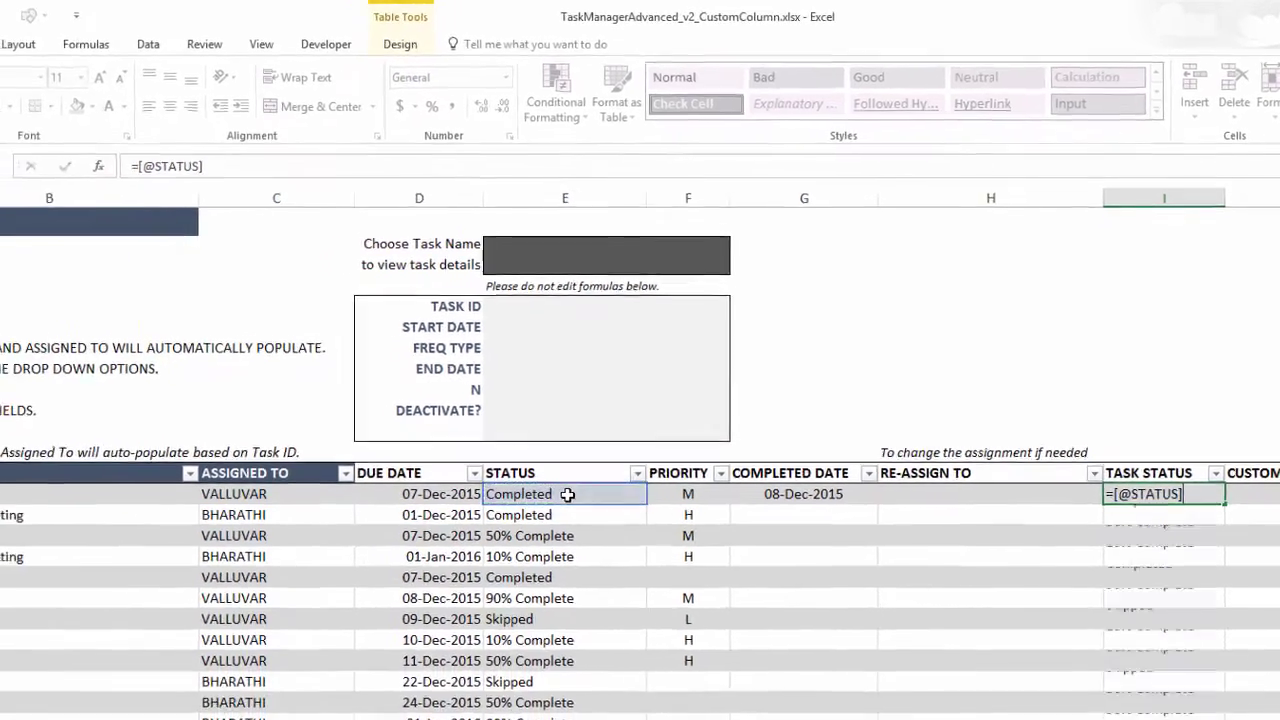
key("Return")
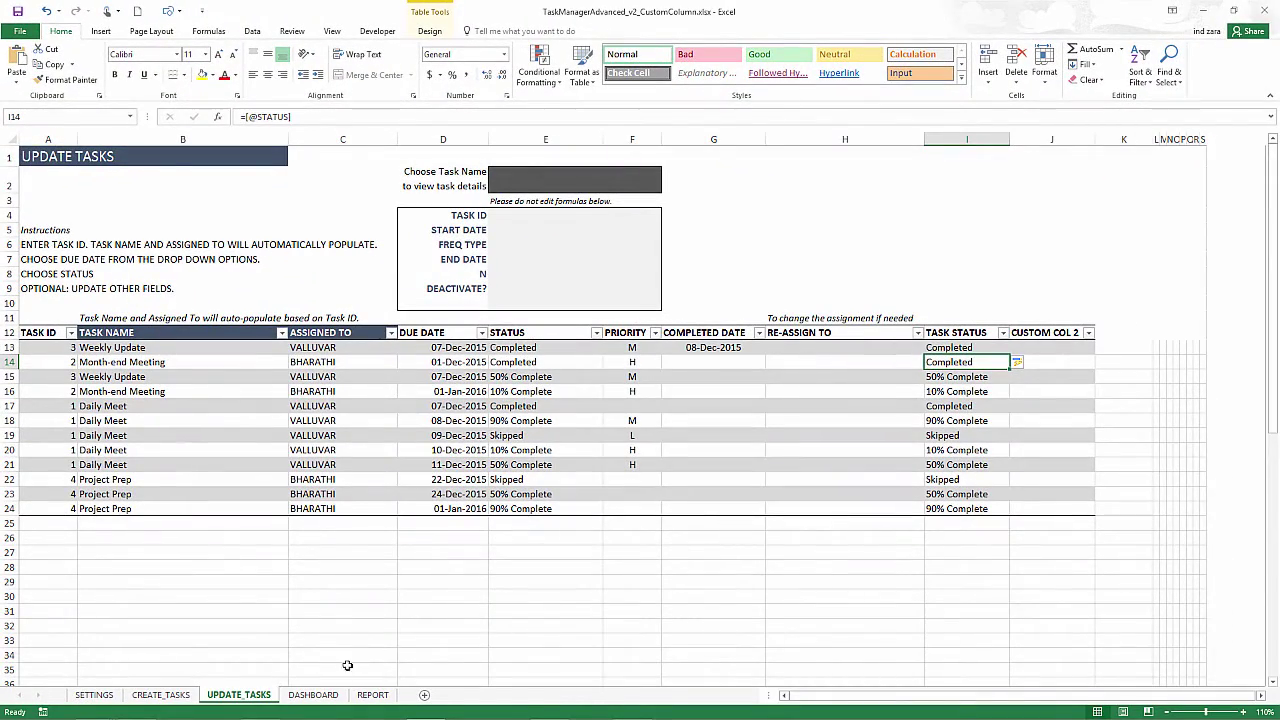
Check the TASK STATUS column on the DASHBOARD and REPORT sheets, and return to UPDATE_TASKS
left_click(327, 697)
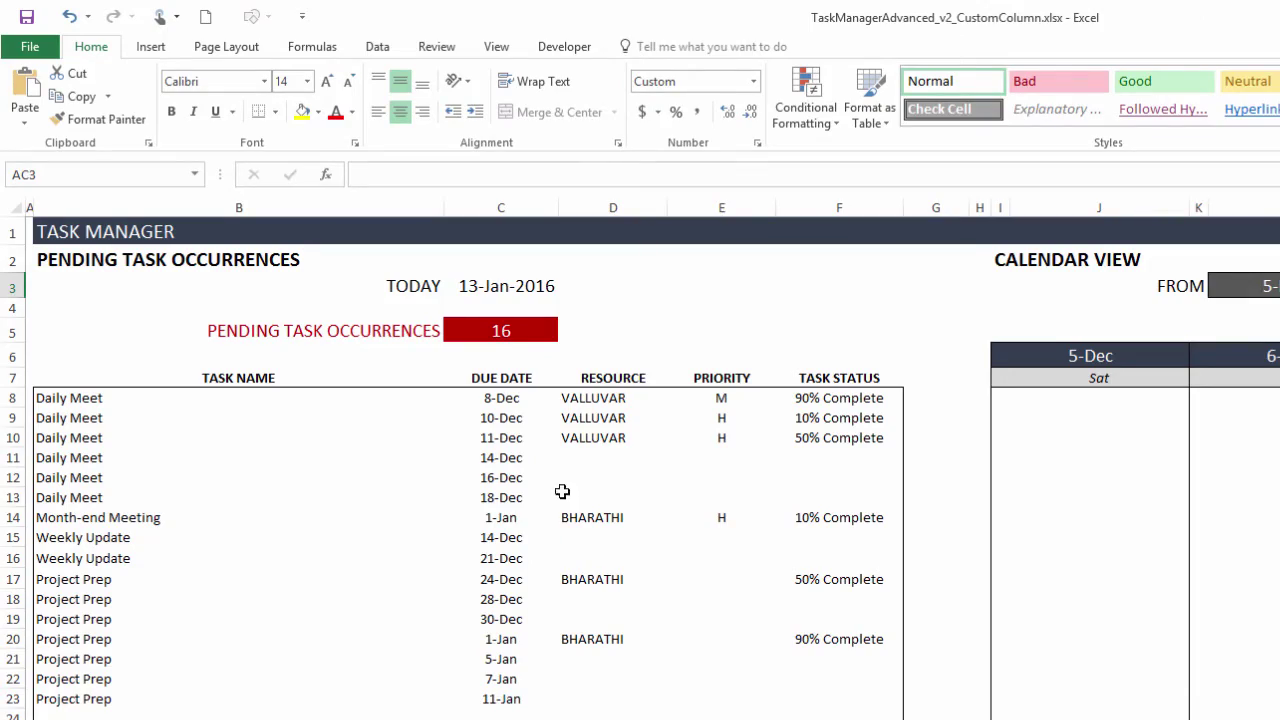
left_click(378, 695)
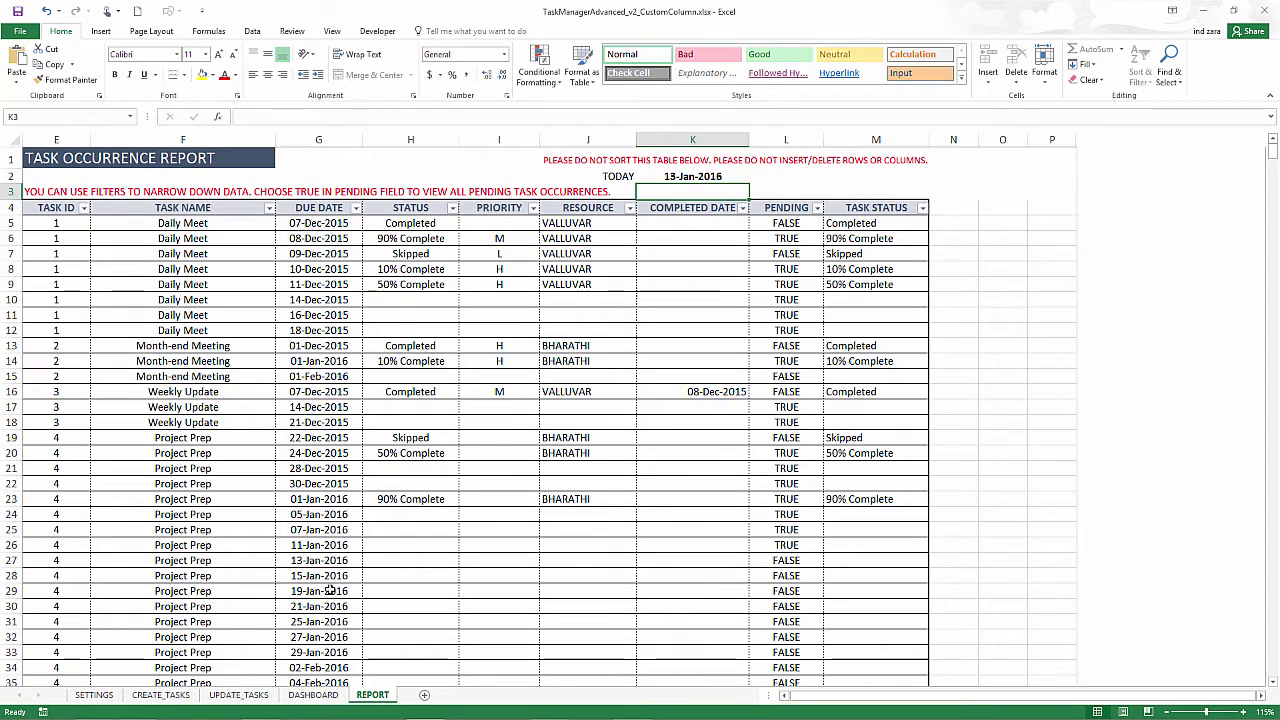
left_click(240, 695)
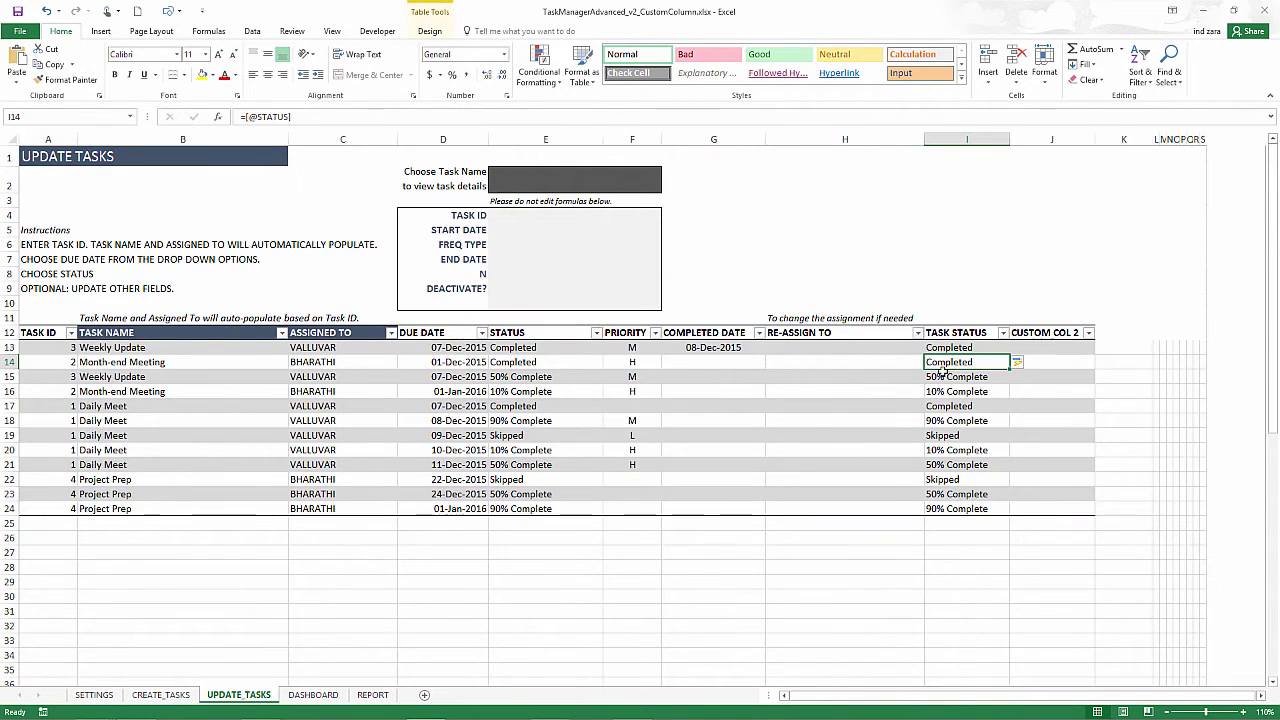
Clear the formulas from the TASK STATUS column on UPDATE_TASKS and rename its header PROJECT NAME
left_click_drag(945, 349, 949, 509)
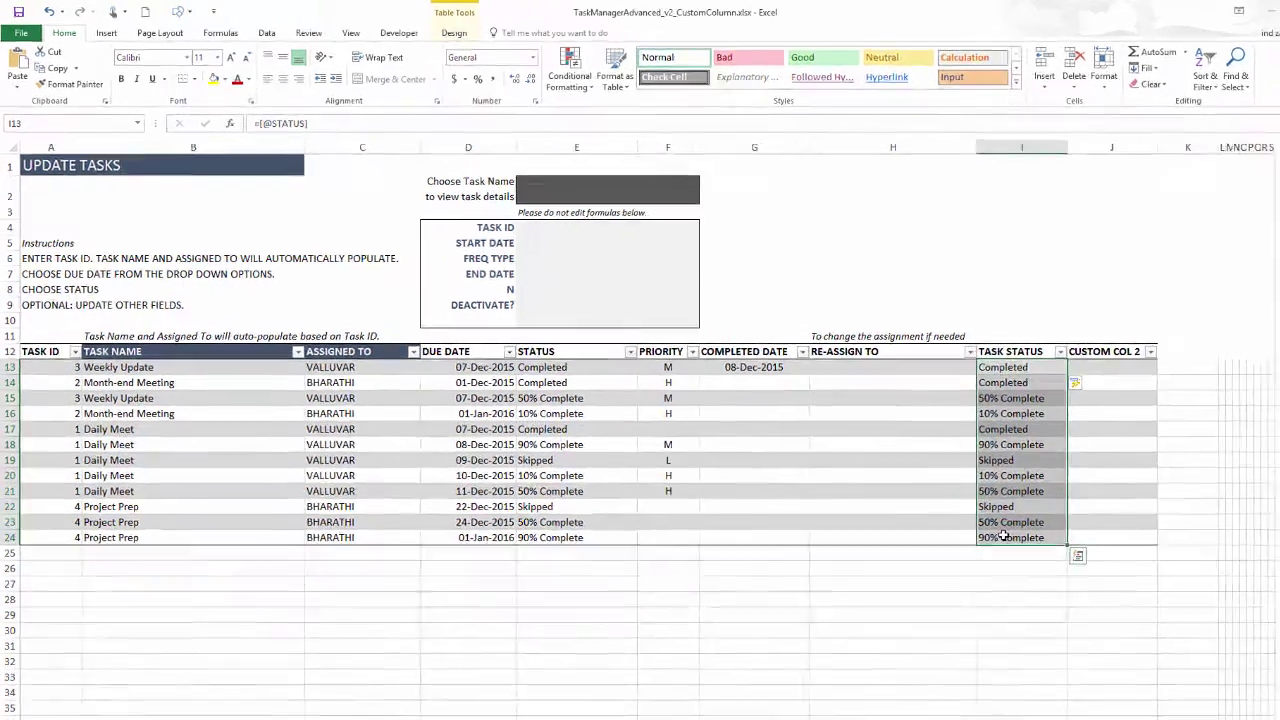
key("Delete")
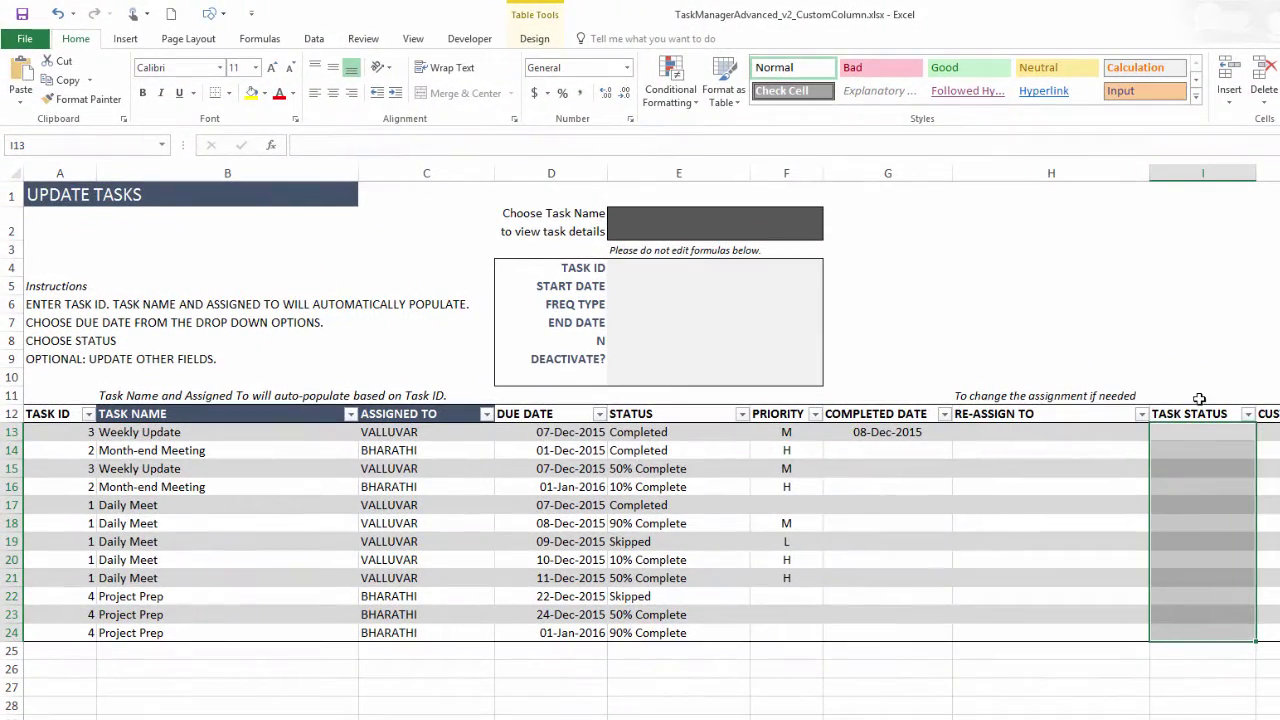
left_click(1196, 411)
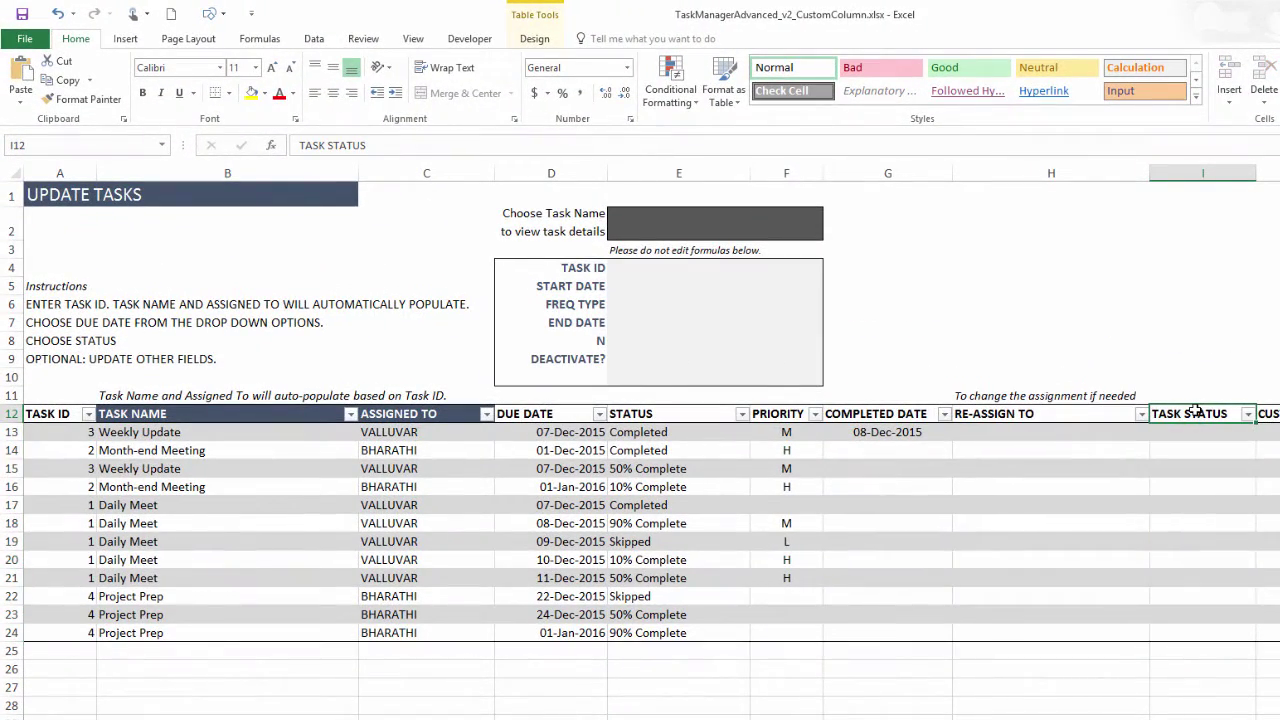
type("PROJECT N")
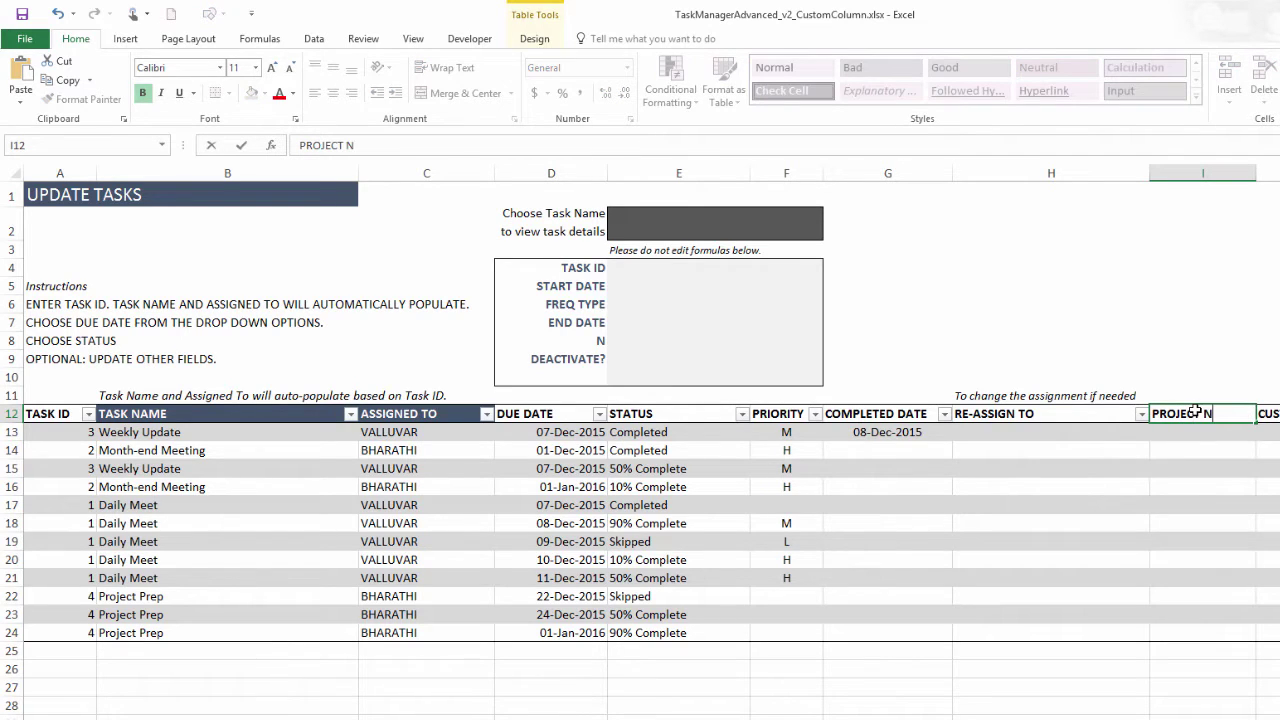
type("AME")
key("Return")
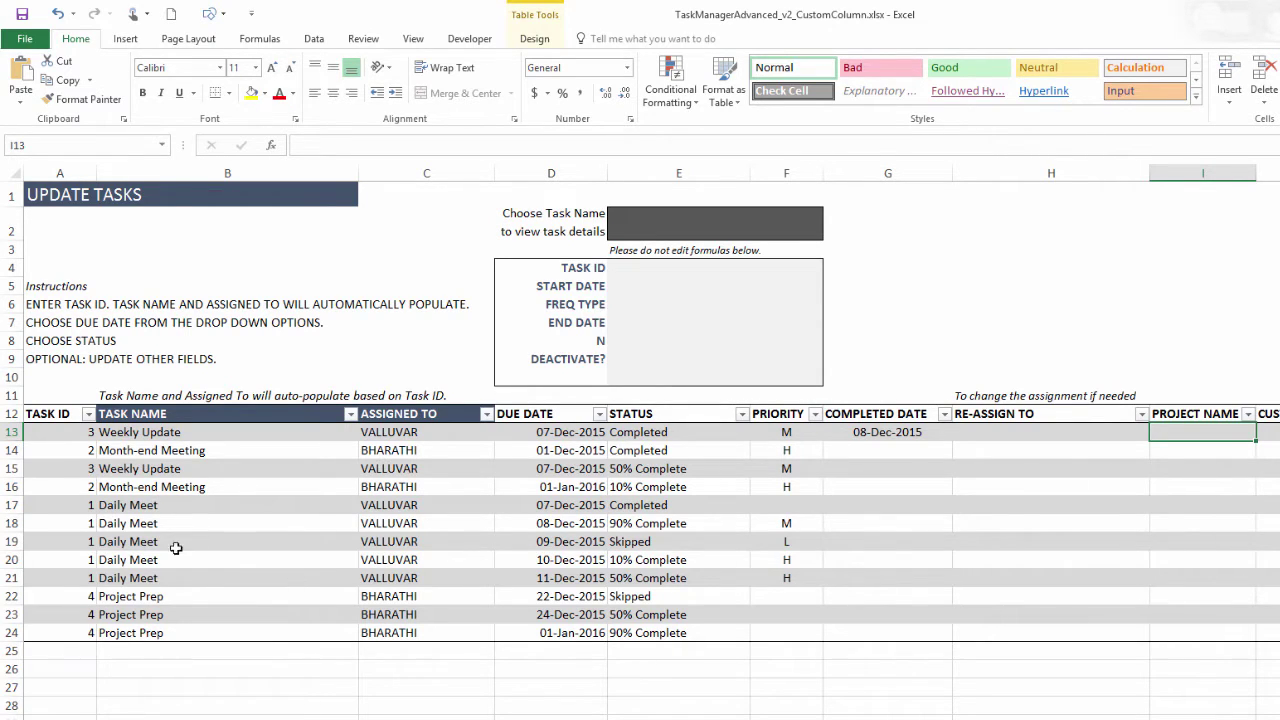
On the CREATE_TASKS sheet, slightly narrow the NON-BUSINESS DAYS column to make room for the PROJECT NAME column
left_click_drag(80, 507, 75, 575)
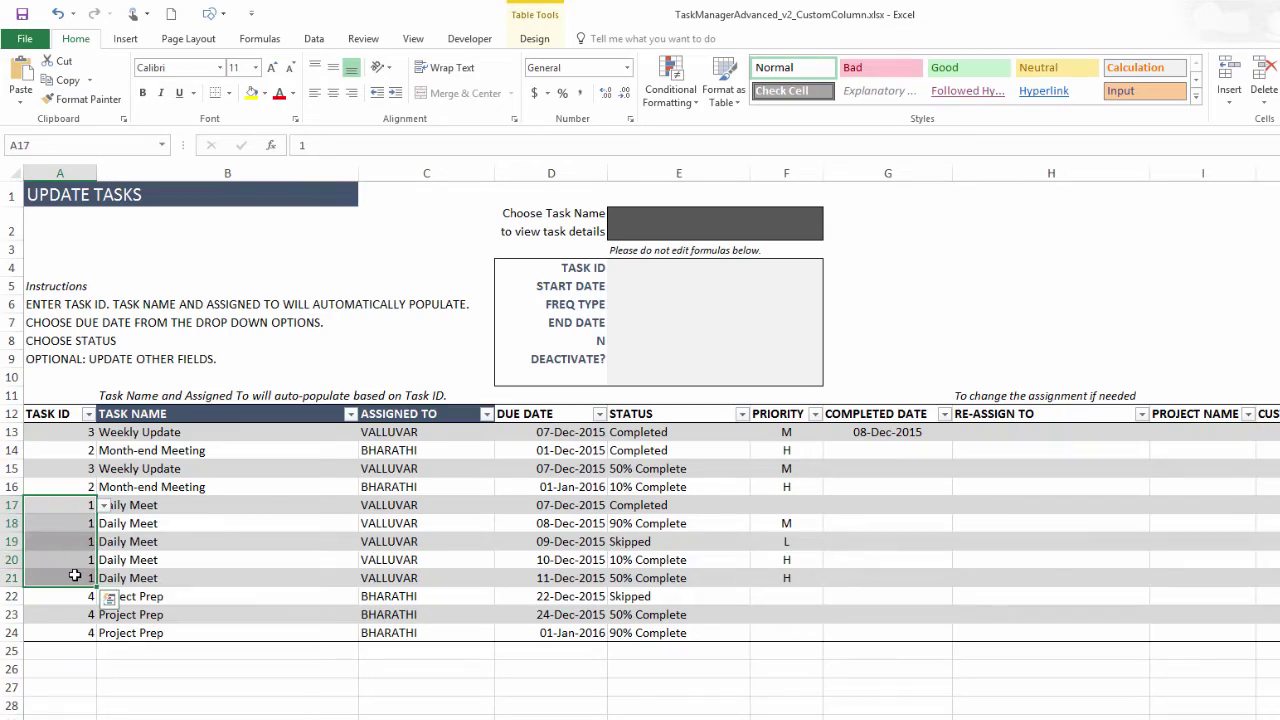
left_click(75, 487)
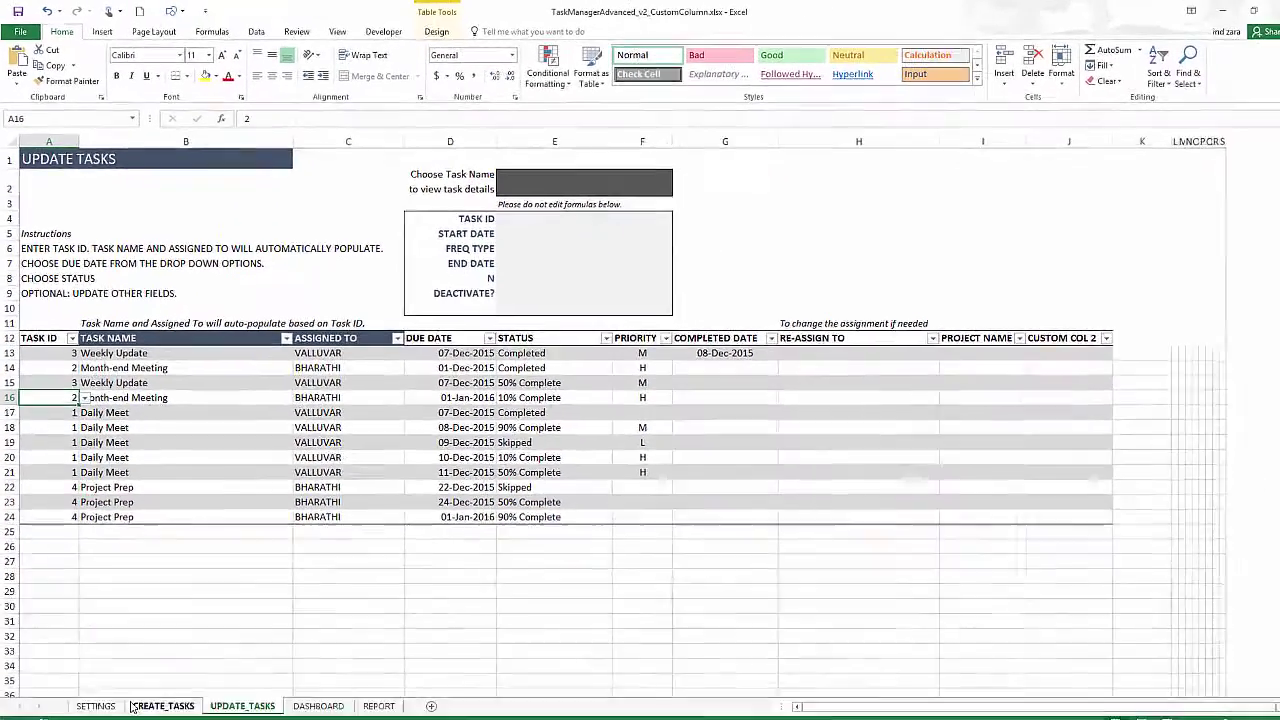
left_click(160, 694)
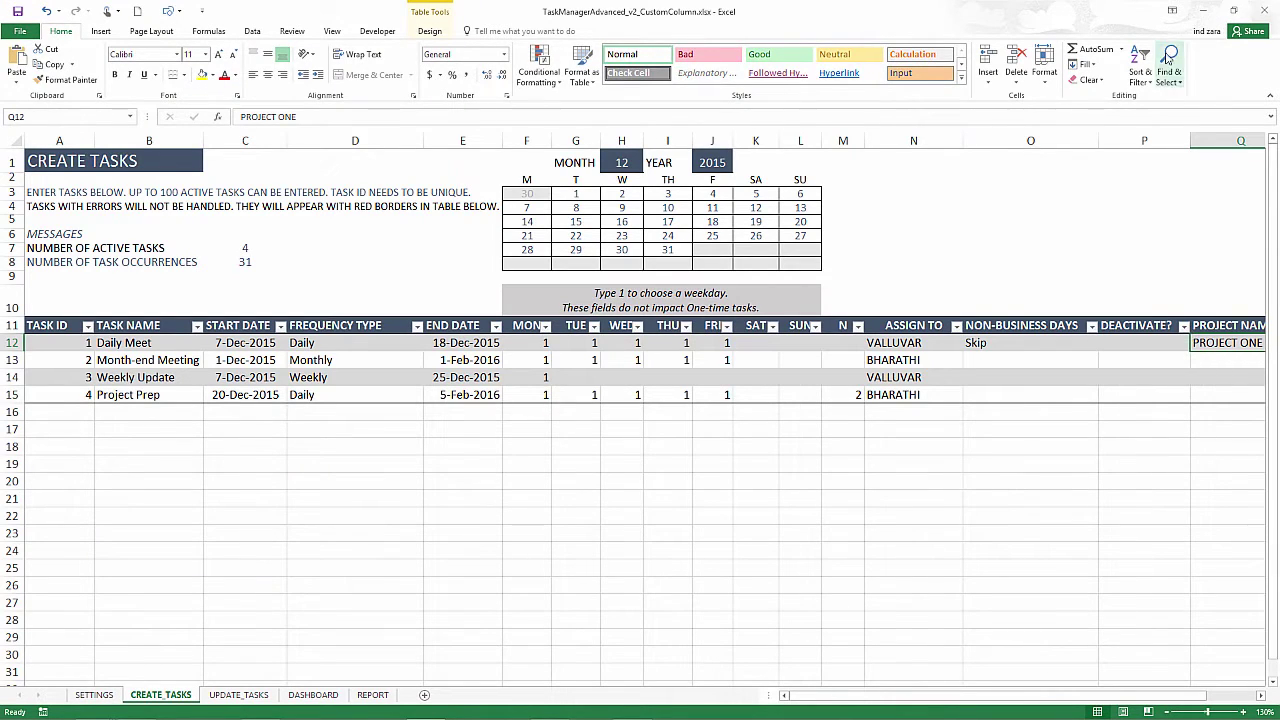
left_click_drag(1098, 140, 1082, 140)
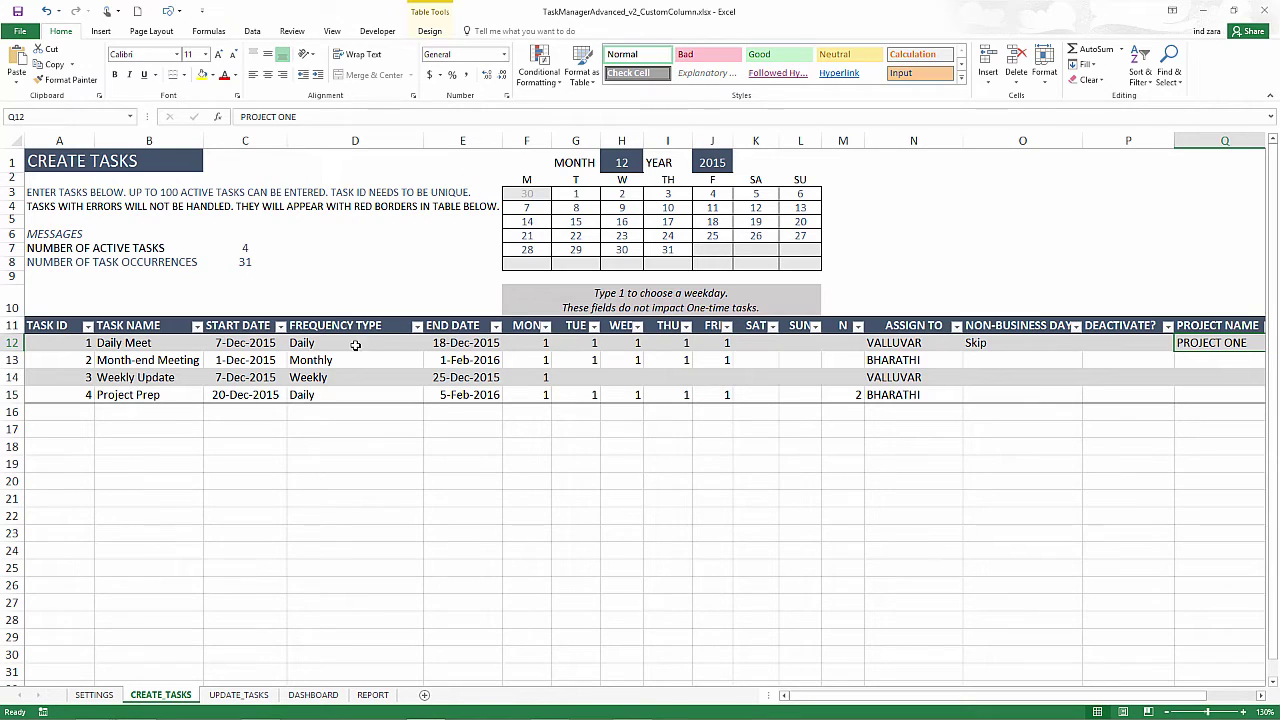
Enter the project name PROJECT TWO for Month-end Meeting and Weekly Update, and PROJECT ONE for Project Prep
left_click(1193, 364)
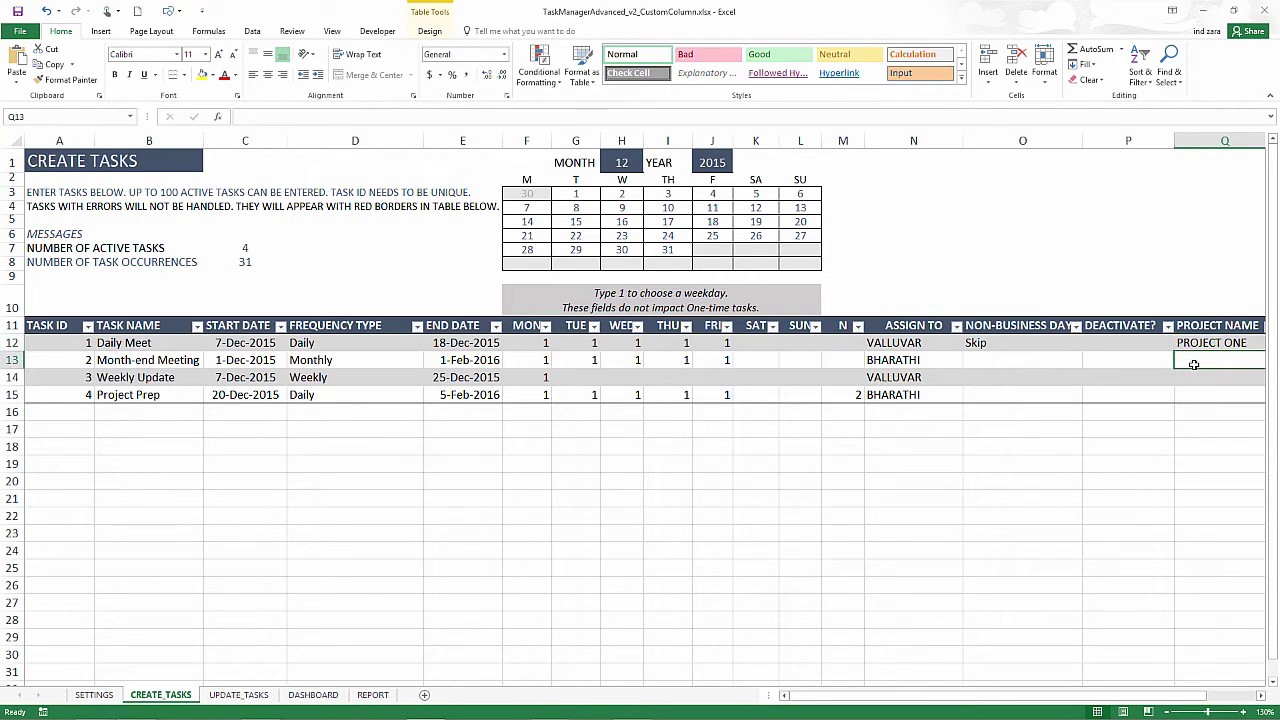
type("PROJECT TWO")
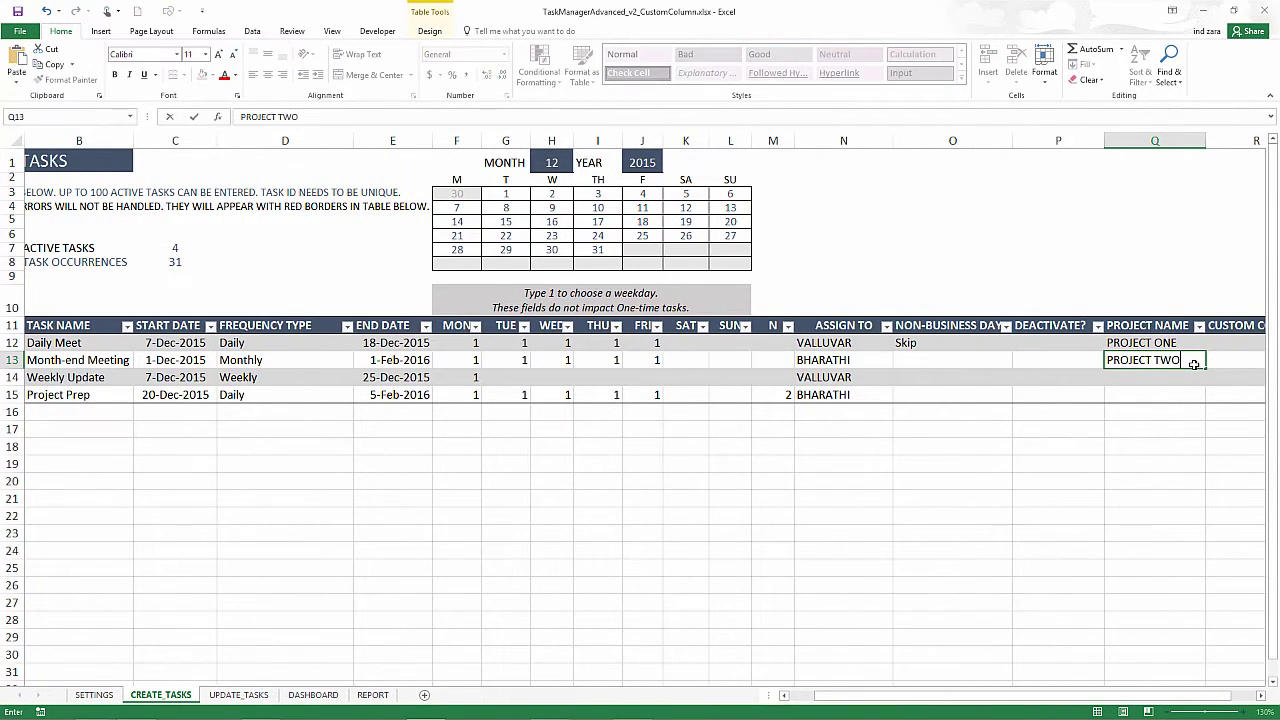
key("Return")
type("PROJECT TWO")
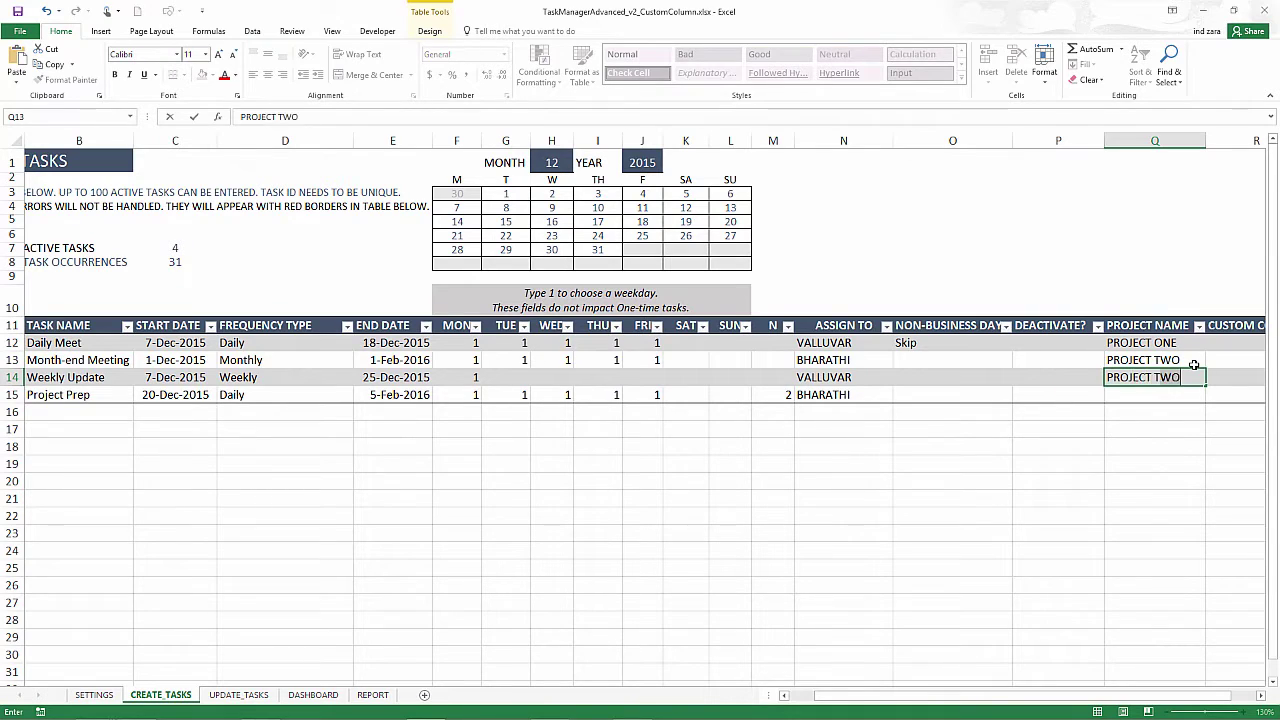
key("Return")
type("PROJECT")
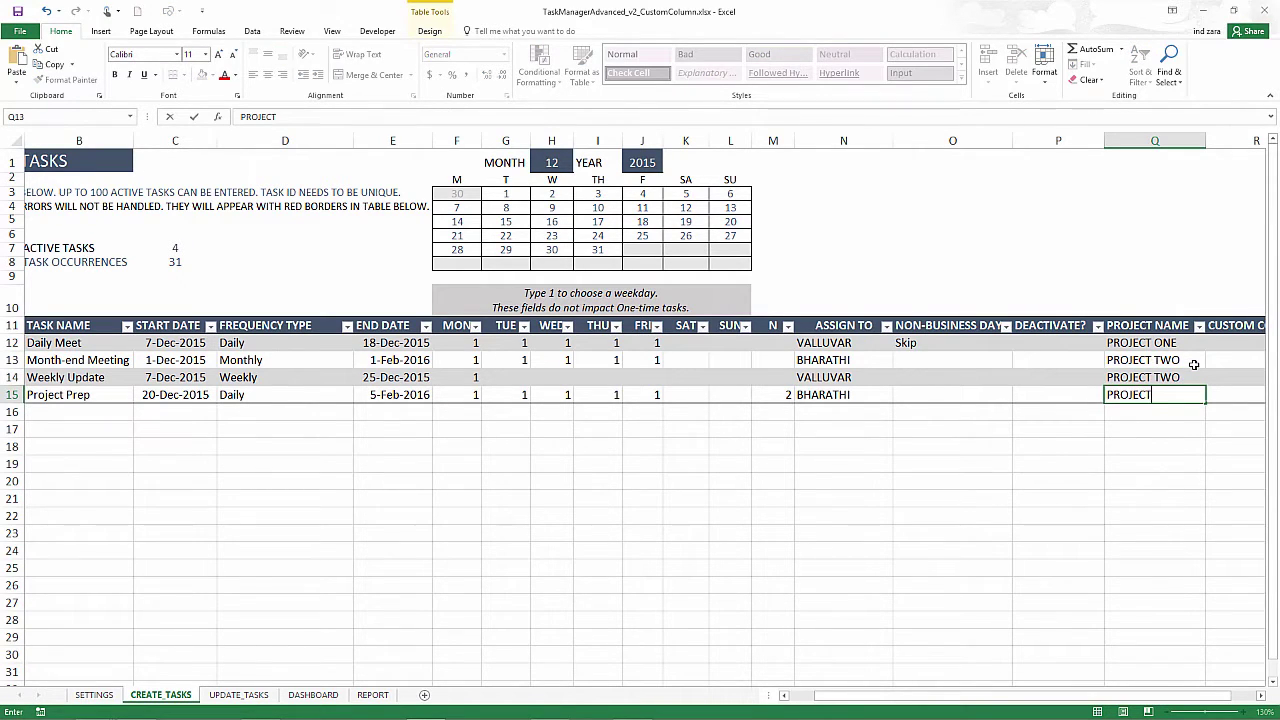
type(" TWO")
key("BackSpace")
key("BackSpace")
type("ONE")
key("Return")
Check the PROJECT NAME column of the pending task list on the DASHBOARD sheet, and return to UPDATE_TASKS
left_click_drag(985, 702, 920, 702)
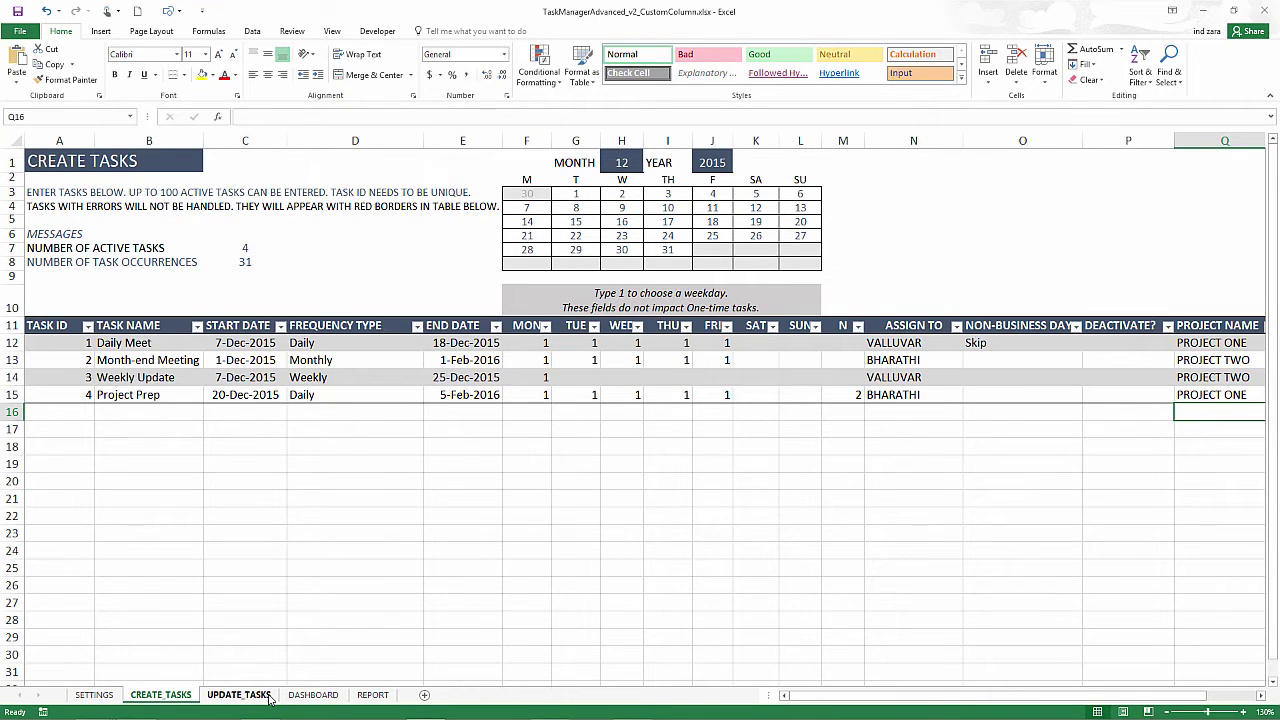
left_click(312, 695)
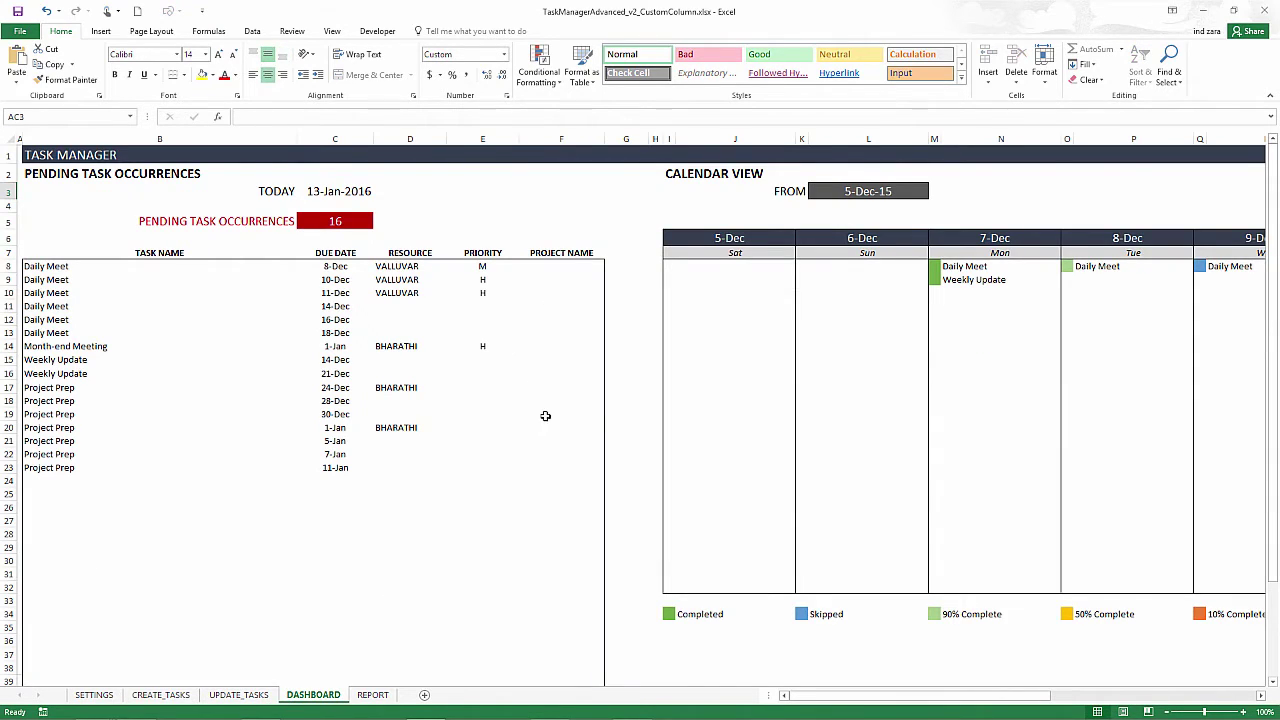
left_click(238, 695)
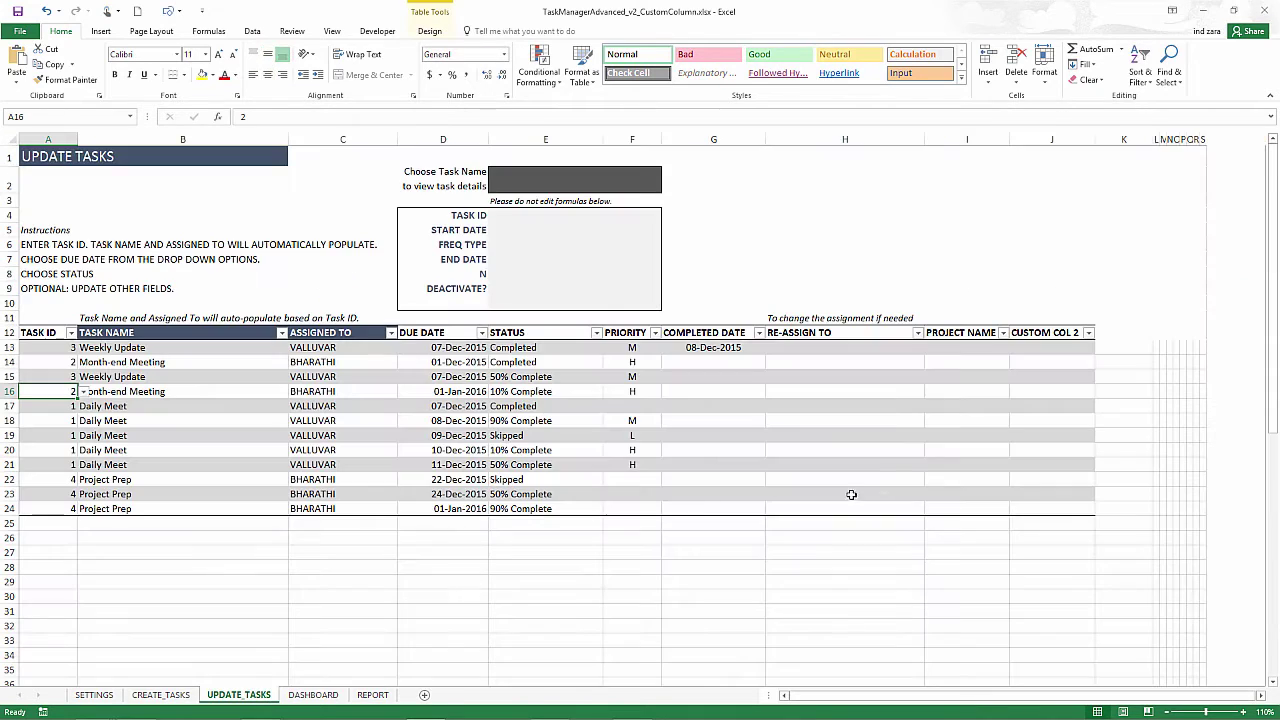
Start an INDEX formula in the first PROJECT NAME cell on UPDATE_TASKS, with CREATE_TASKS' PROJECT NAME column as the array
left_click(950, 346)
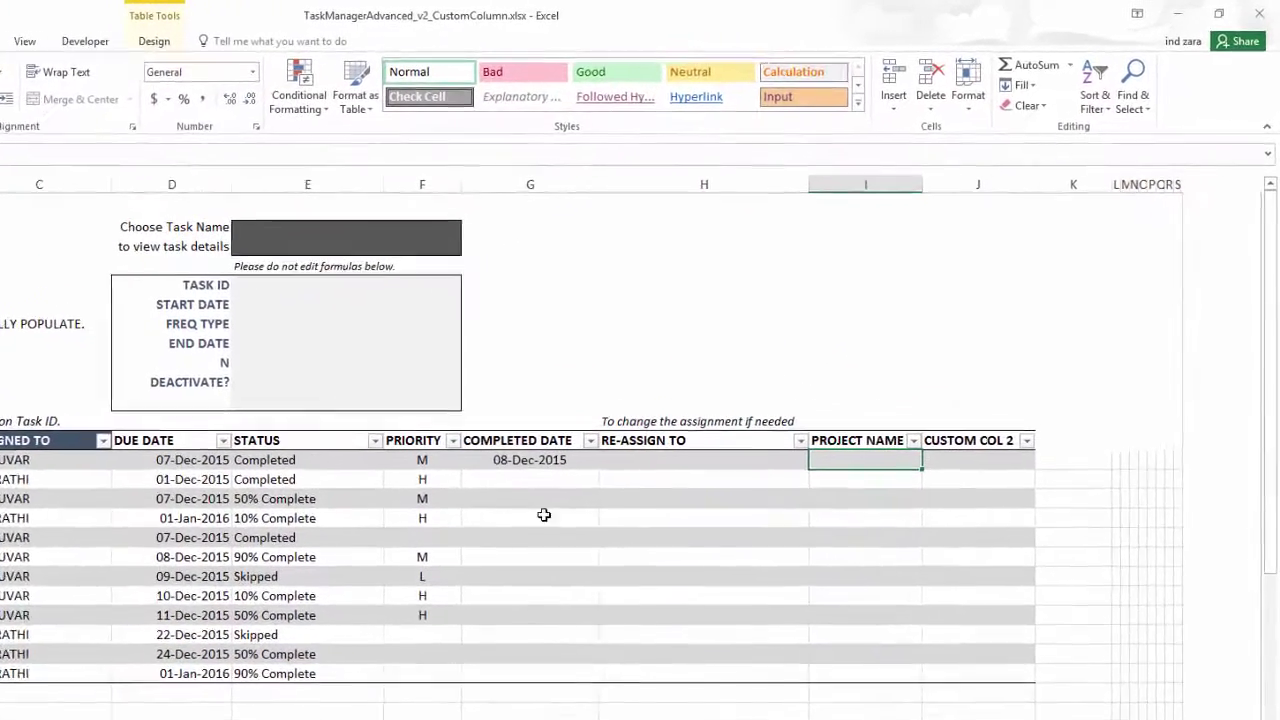
type("=")
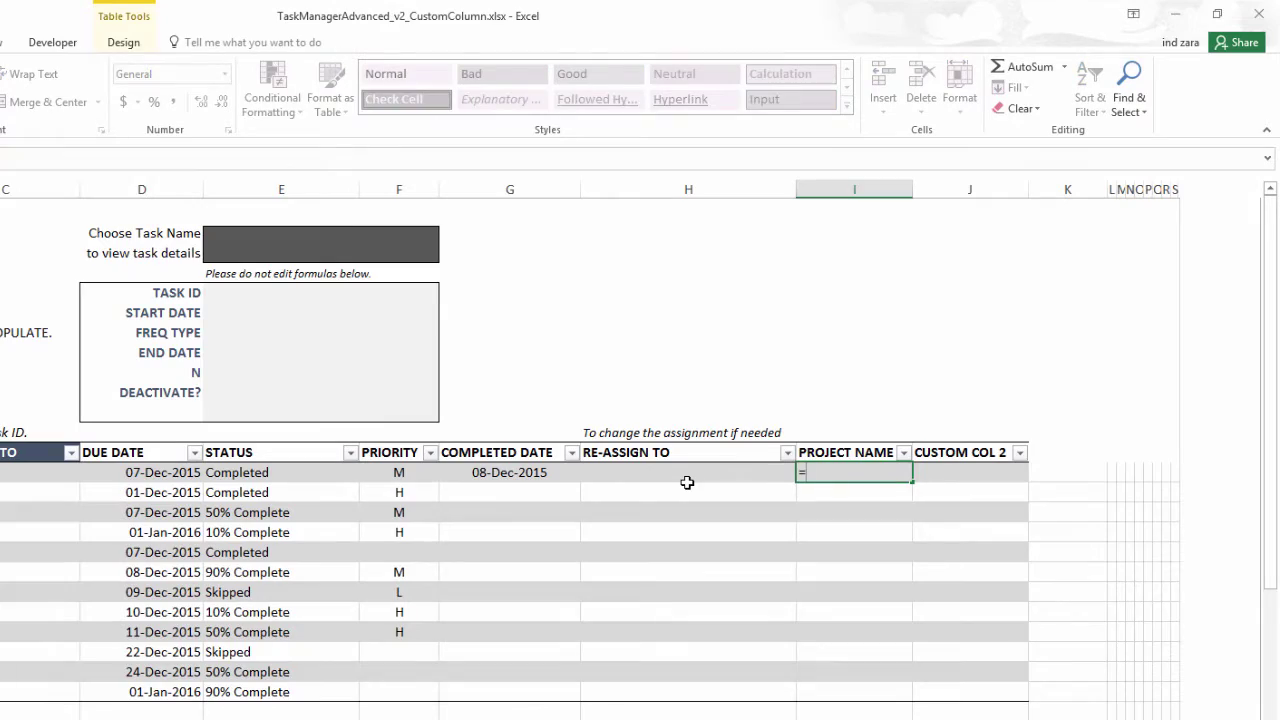
type("index(")
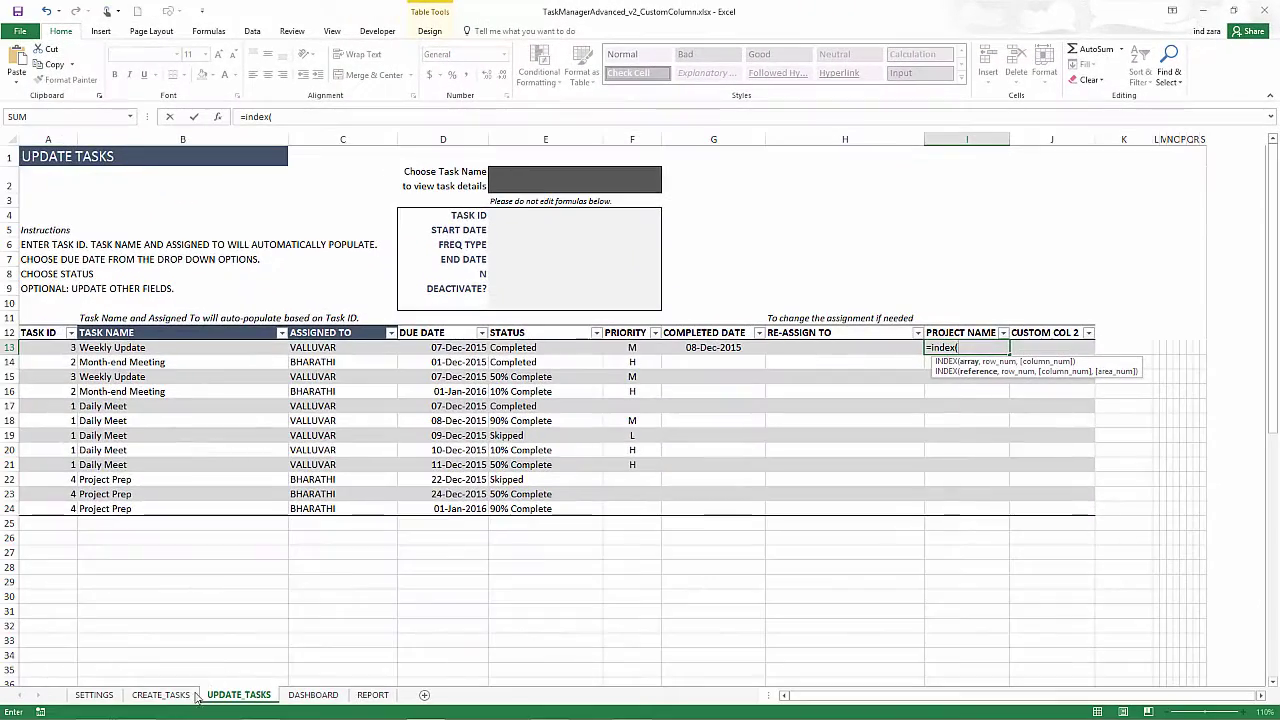
left_click(160, 694)
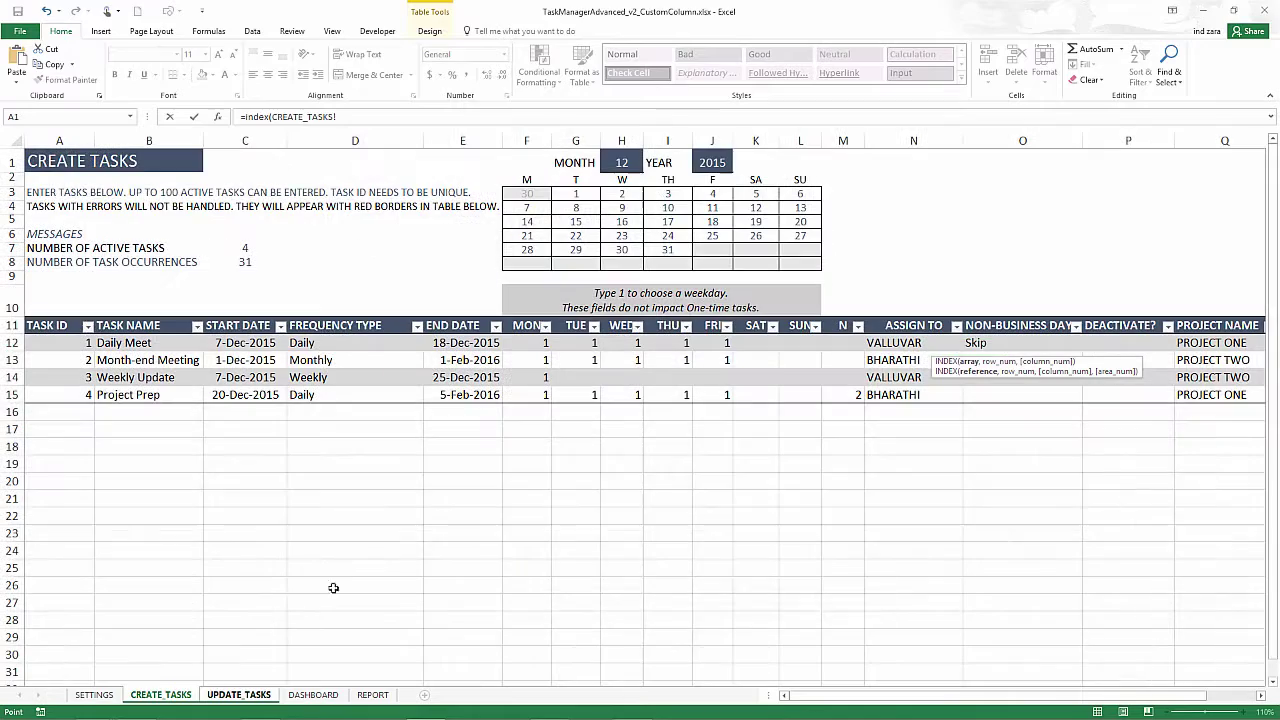
left_click_drag(1218, 345, 1220, 393)
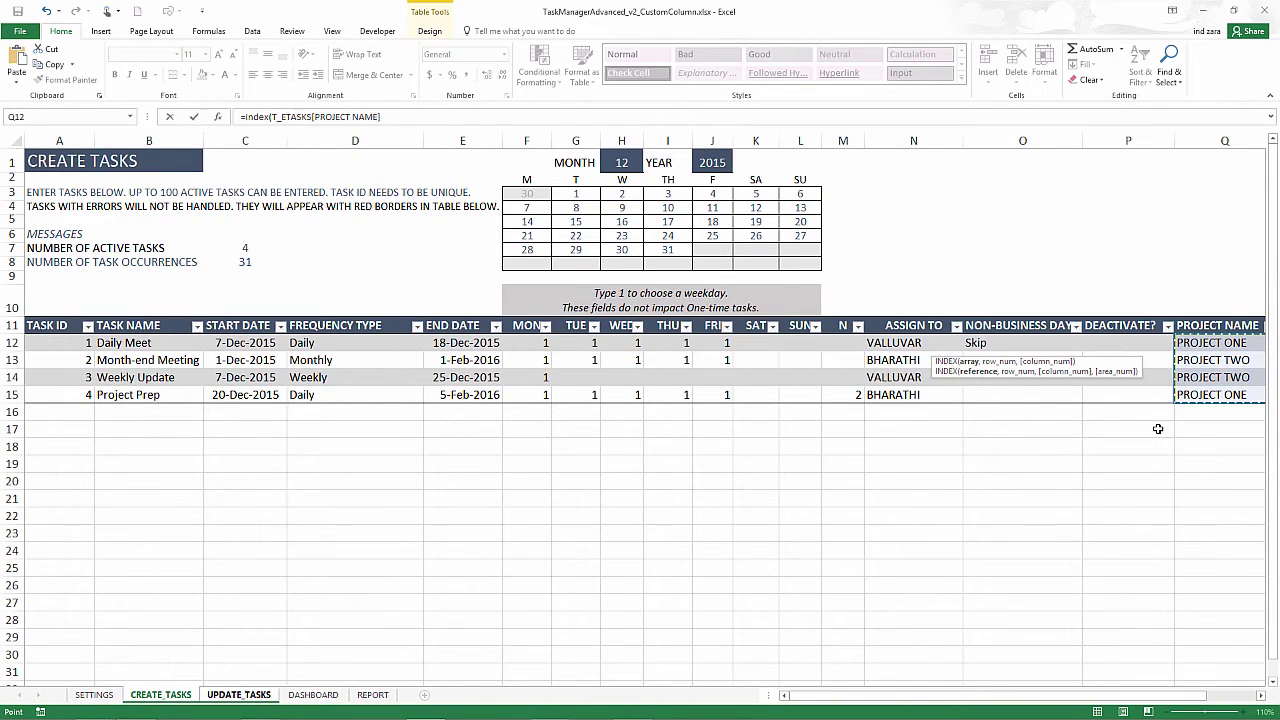
type(",")
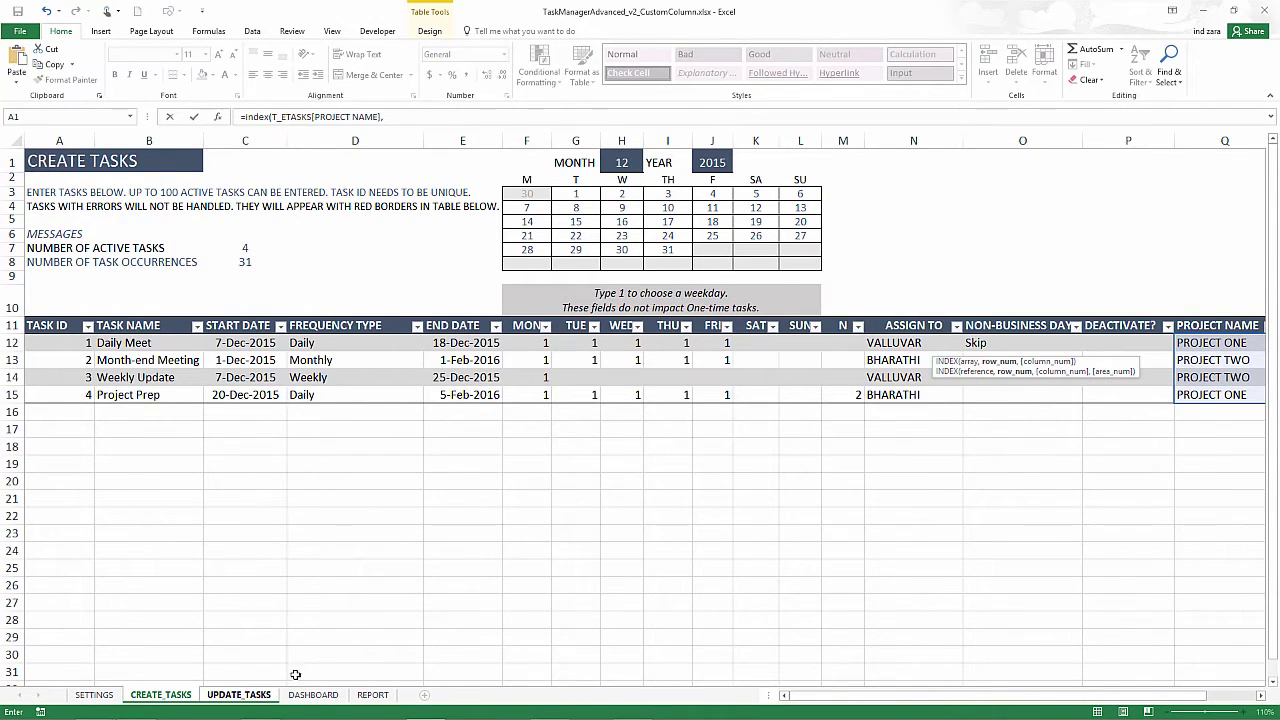
Back on UPDATE_TASKS, use a MATCH function as the formula's row number, with the same row's TASK ID as lookup value
left_click(245, 695)
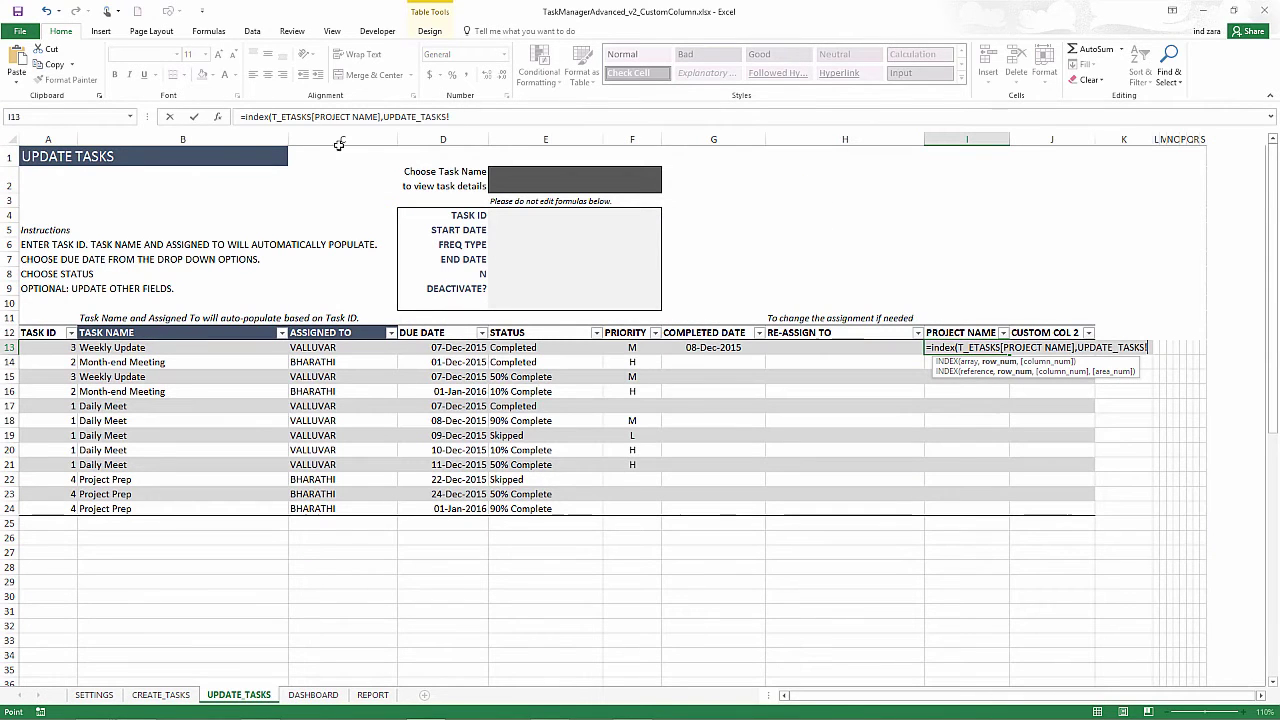
left_click(511, 117)
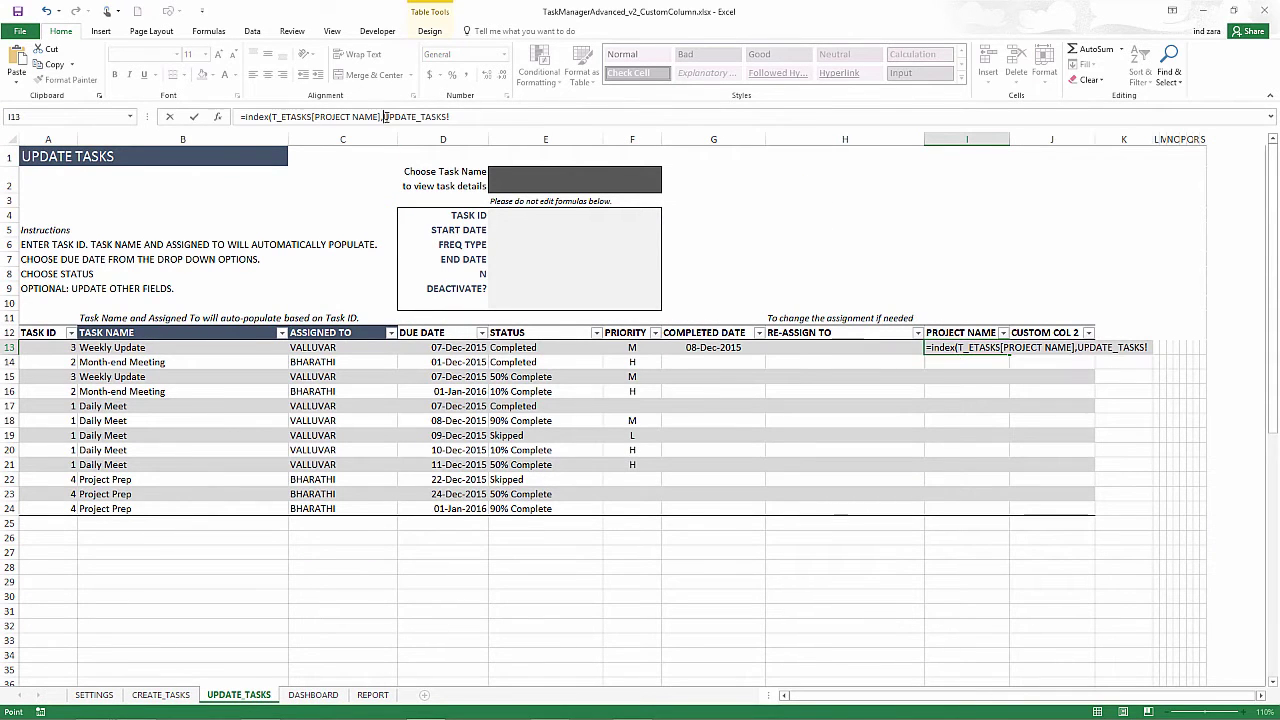
type("match(")
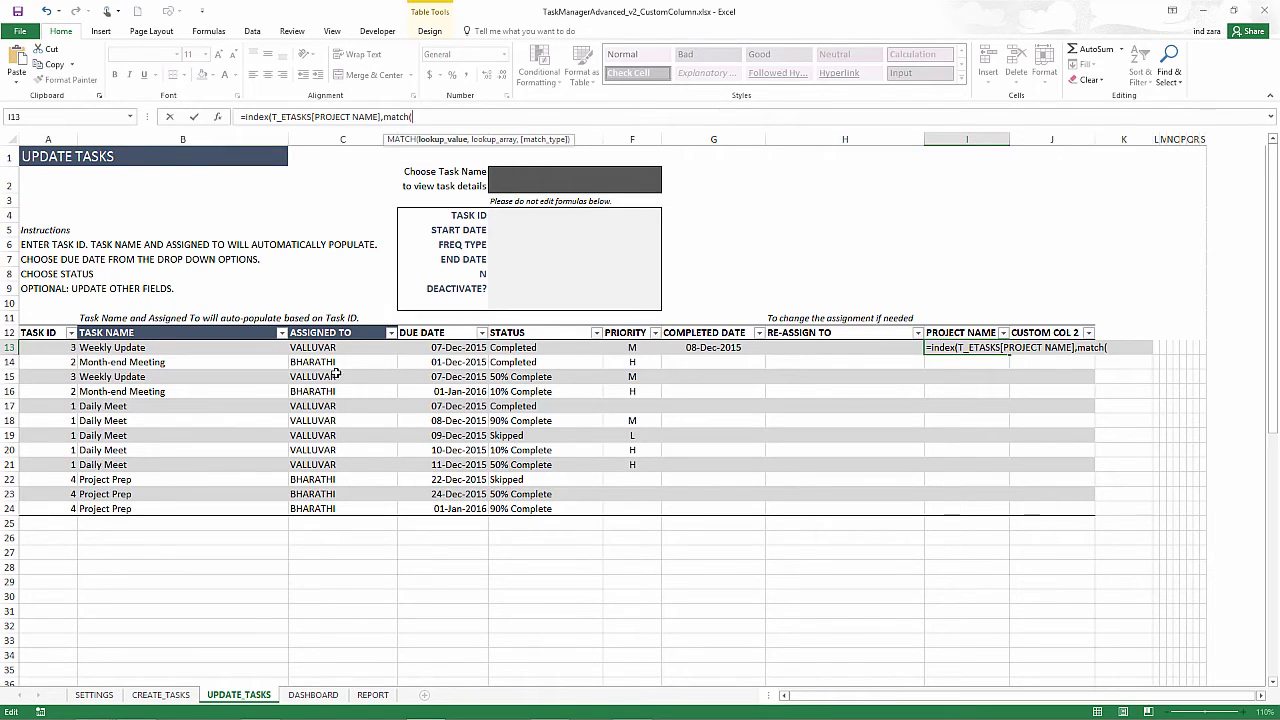
left_click(53, 347)
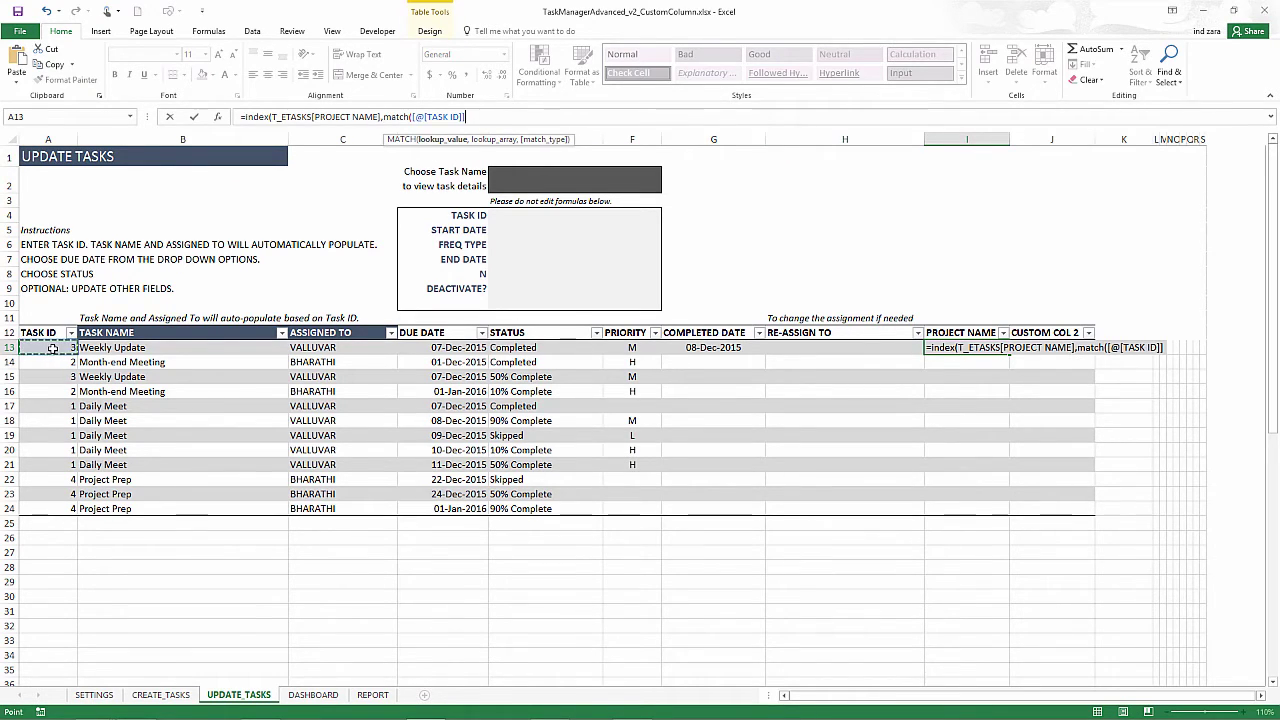
type(",")
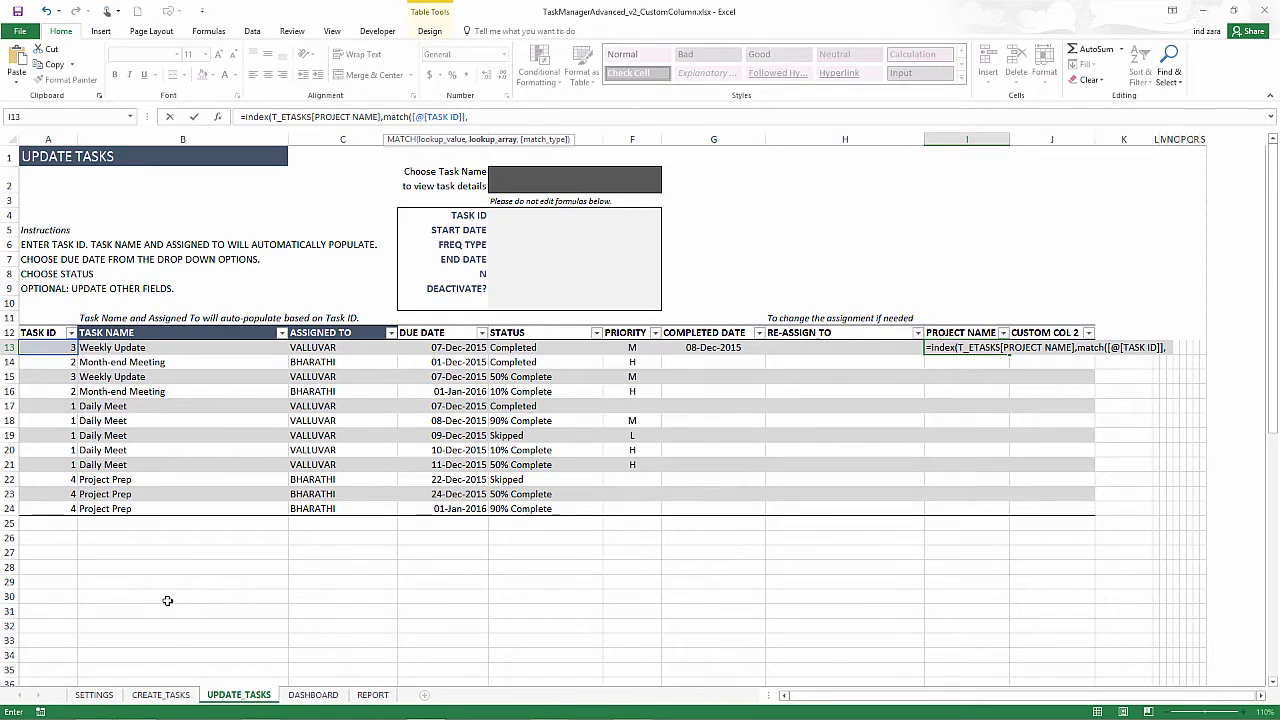
Complete MATCH with the TASK ID column of CREATE_TASKS as lookup array and match type 0, and enter the formula
left_click(160, 694)
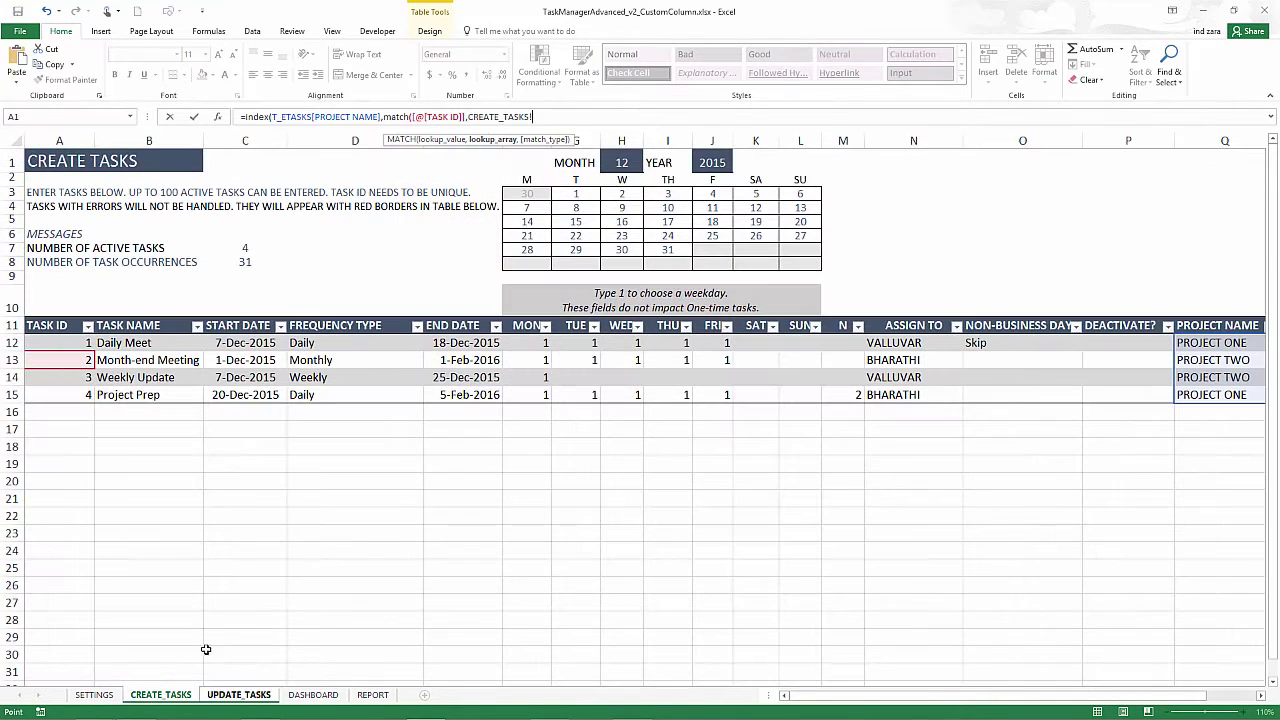
left_click_drag(62, 340, 60, 394)
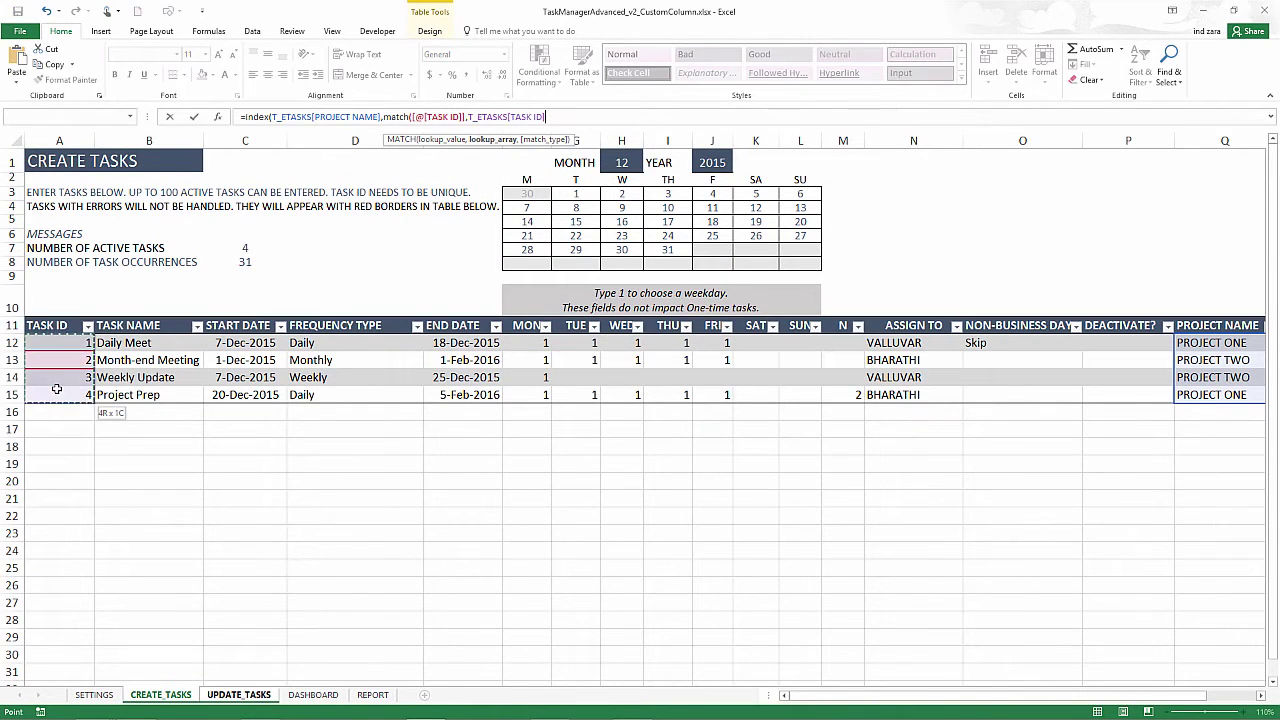
left_click(617, 121)
type(",0)")
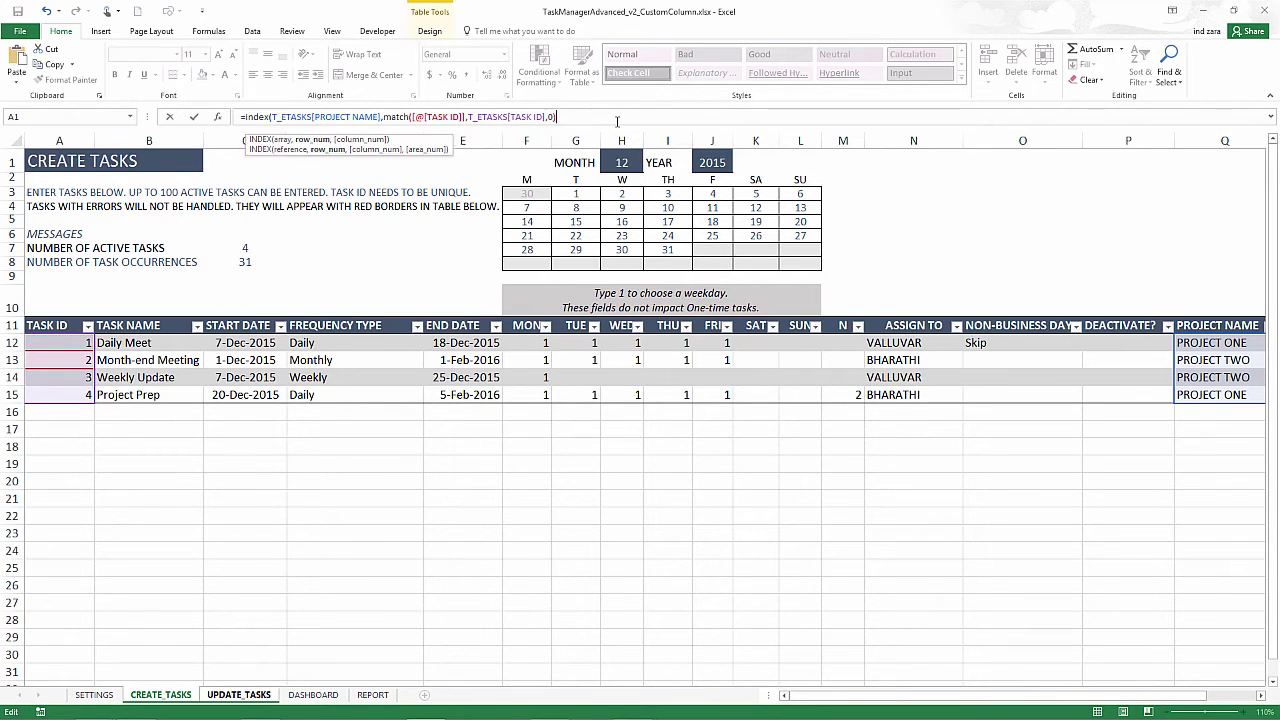
key("Return")
key("Return")
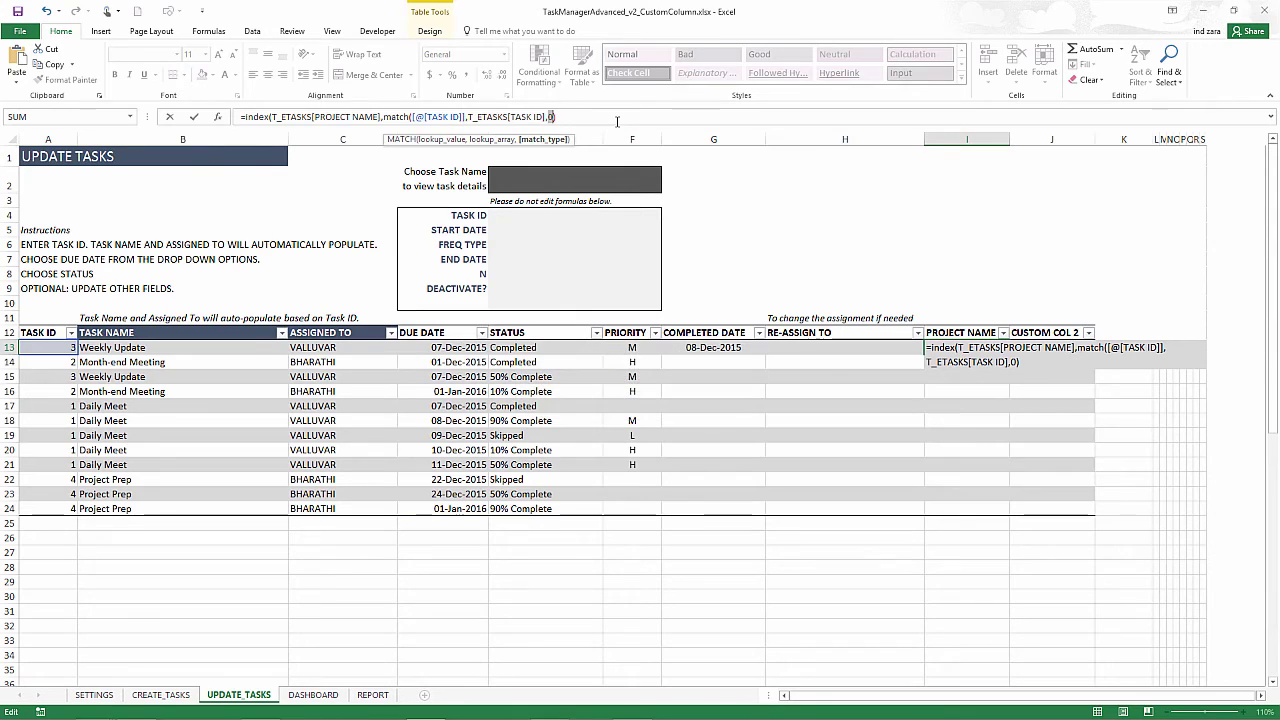
type(")")
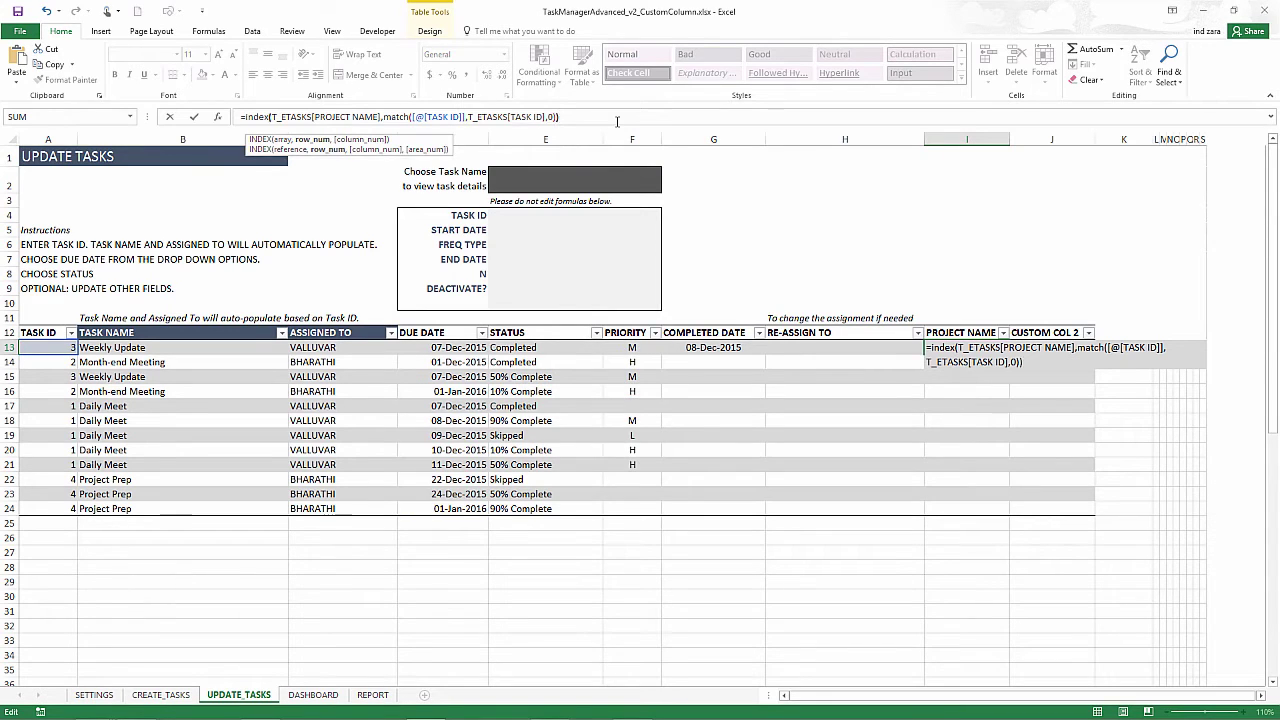
key("Return")
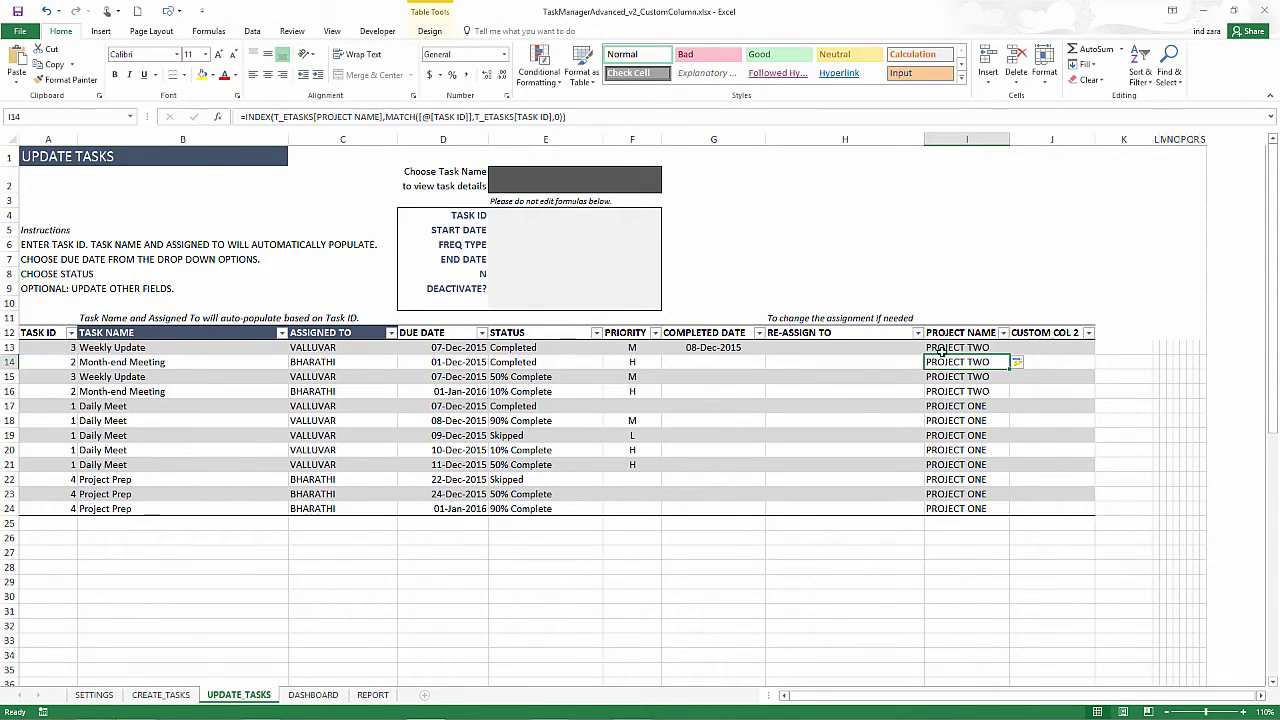
Examine the lookup value and lookup array of the first PROJECT NAME formula against the CREATE_TASKS table, leaving the formula unedited
left_click(940, 352)
left_click(423, 121)
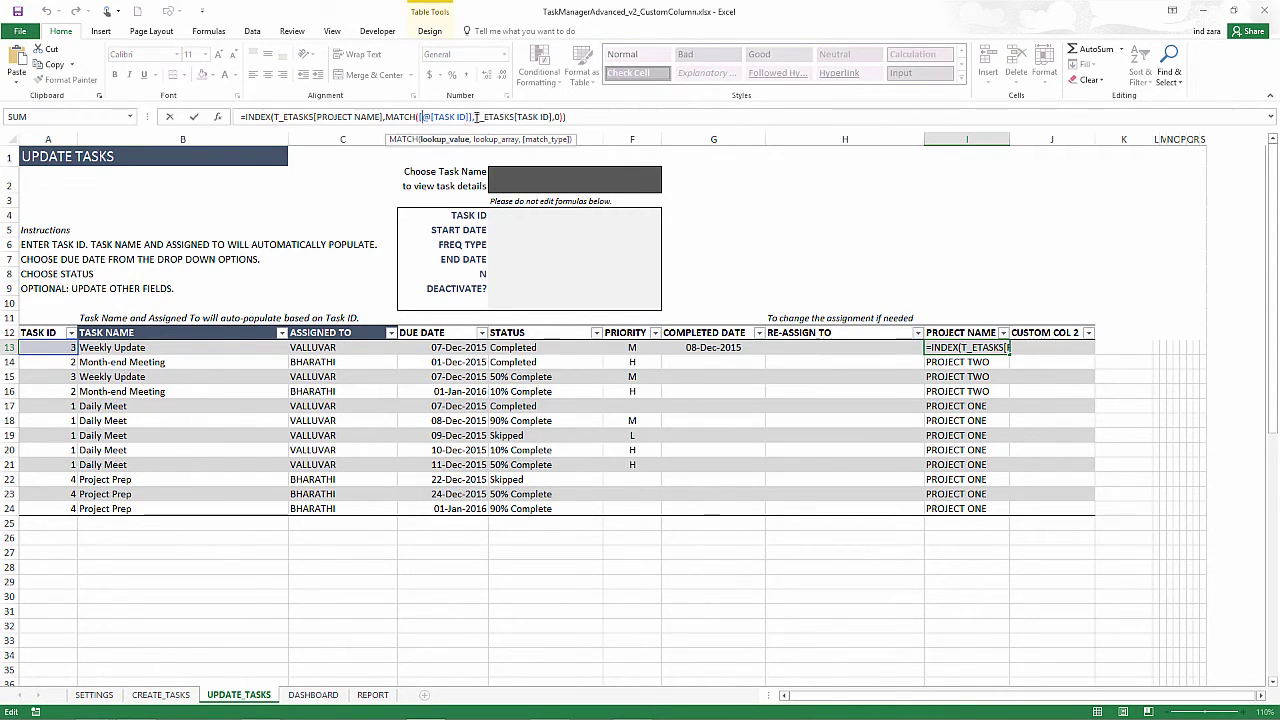
left_click_drag(476, 118, 543, 121)
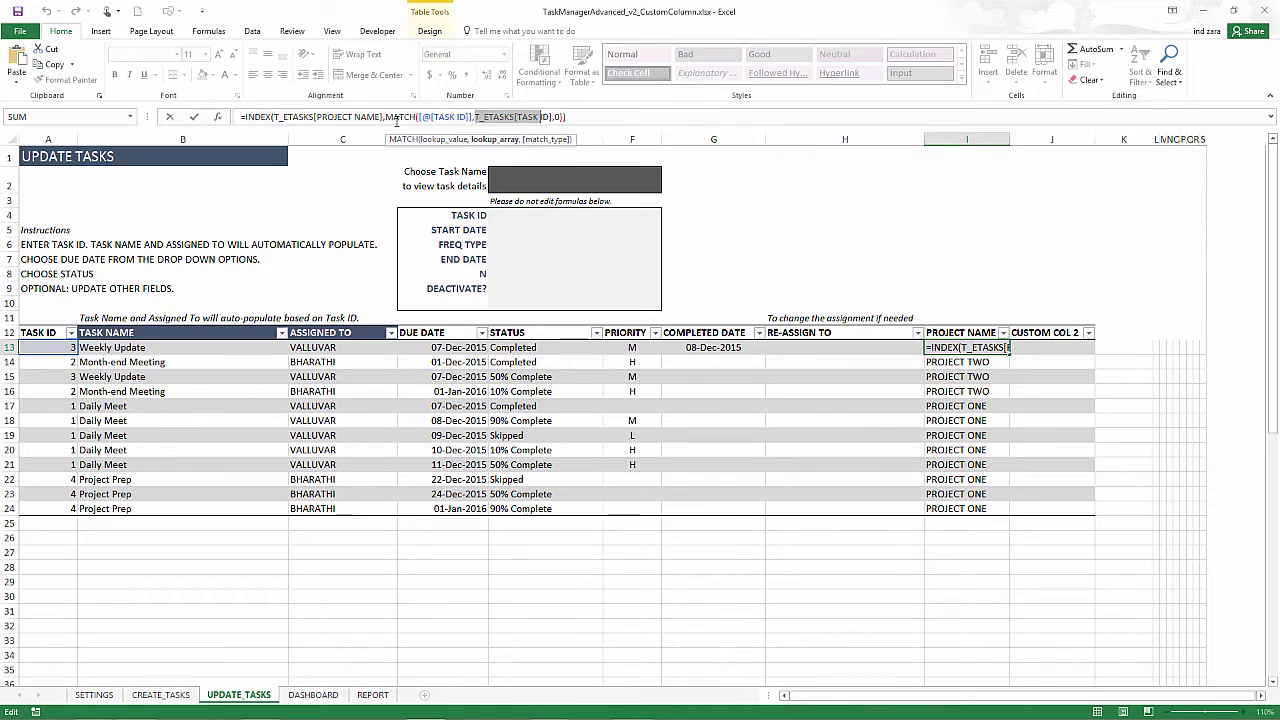
left_click(160, 694)
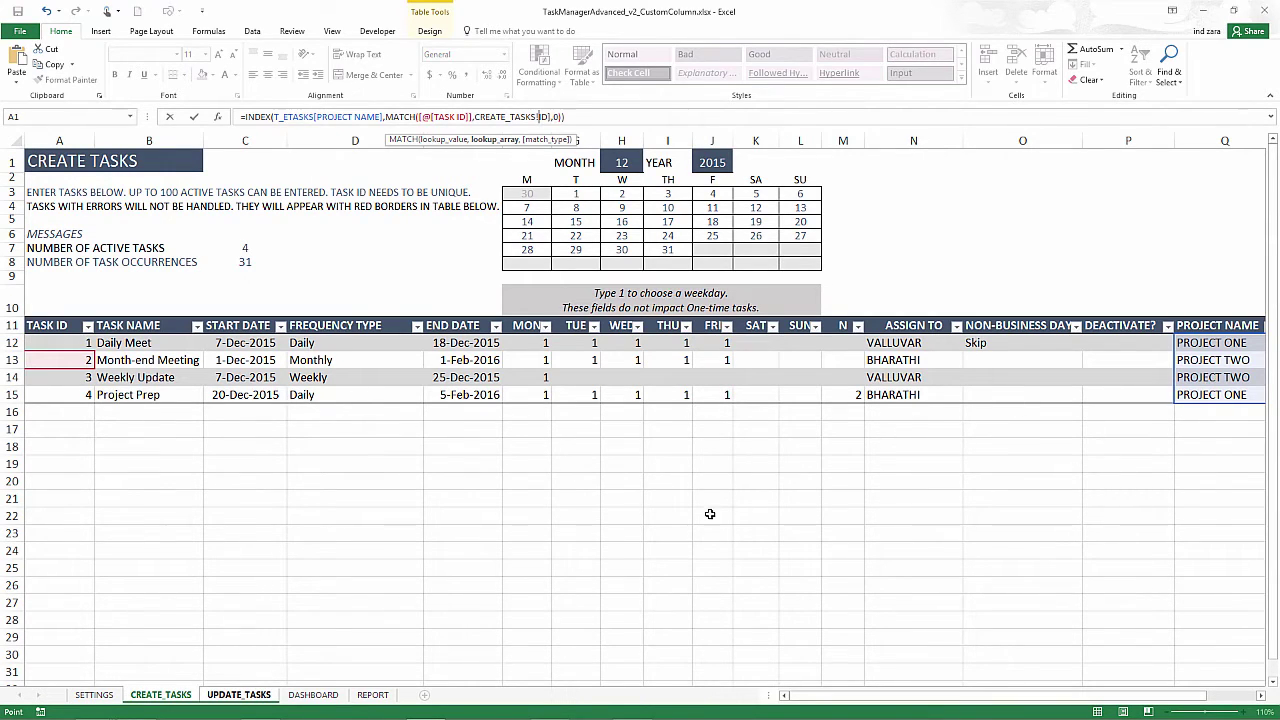
key("Return")
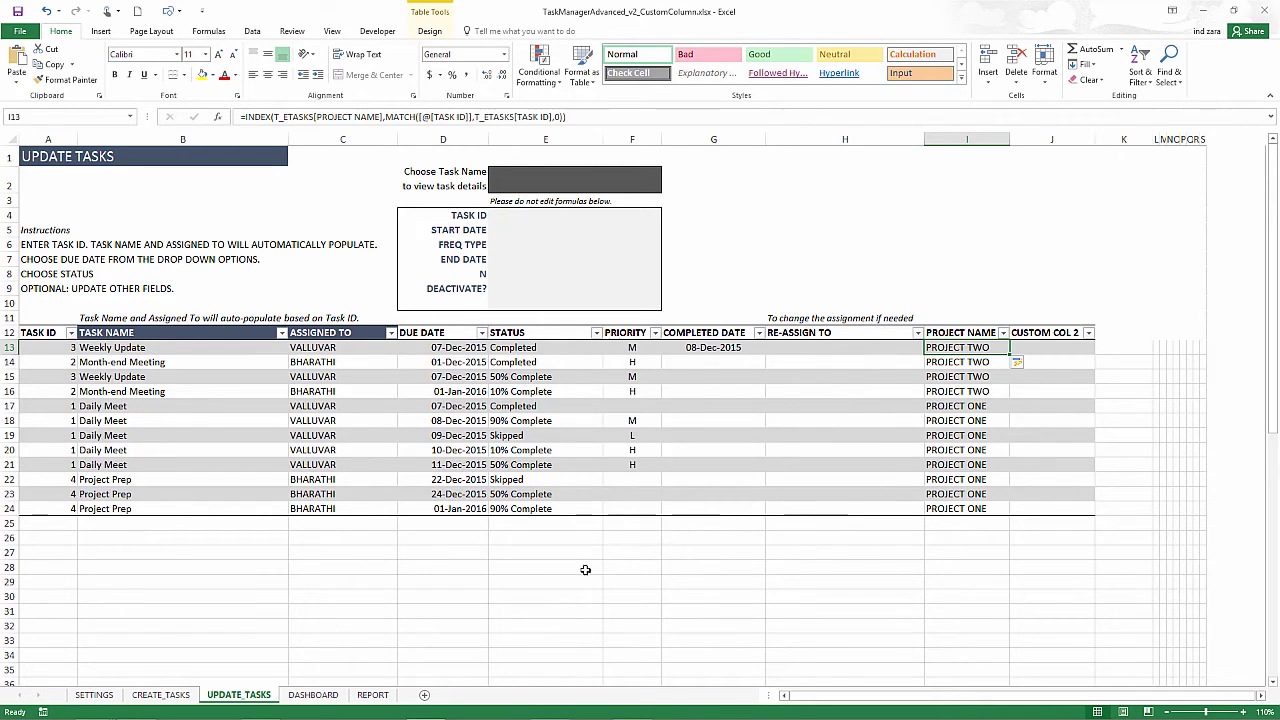
View the project names on the DASHBOARD sheet, and filter the REPORT table's PROJECT NAME column to show only PROJECT ONE
left_click(313, 695)
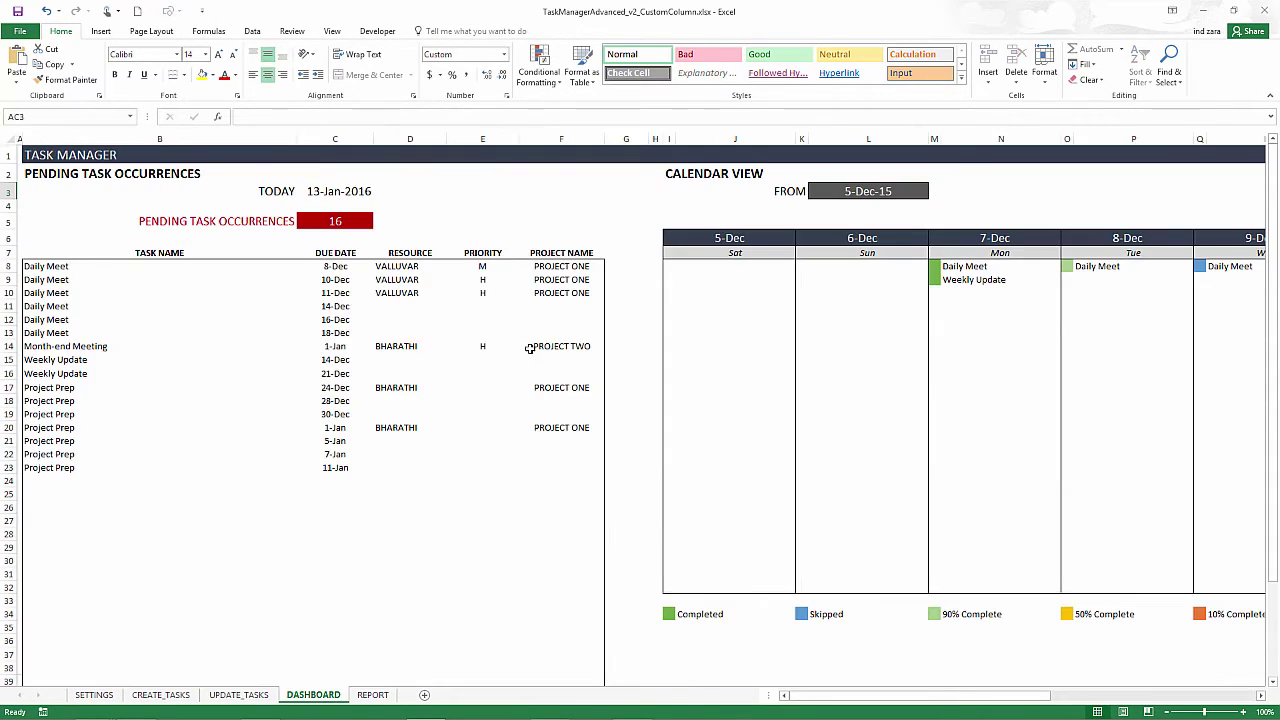
left_click(375, 694)
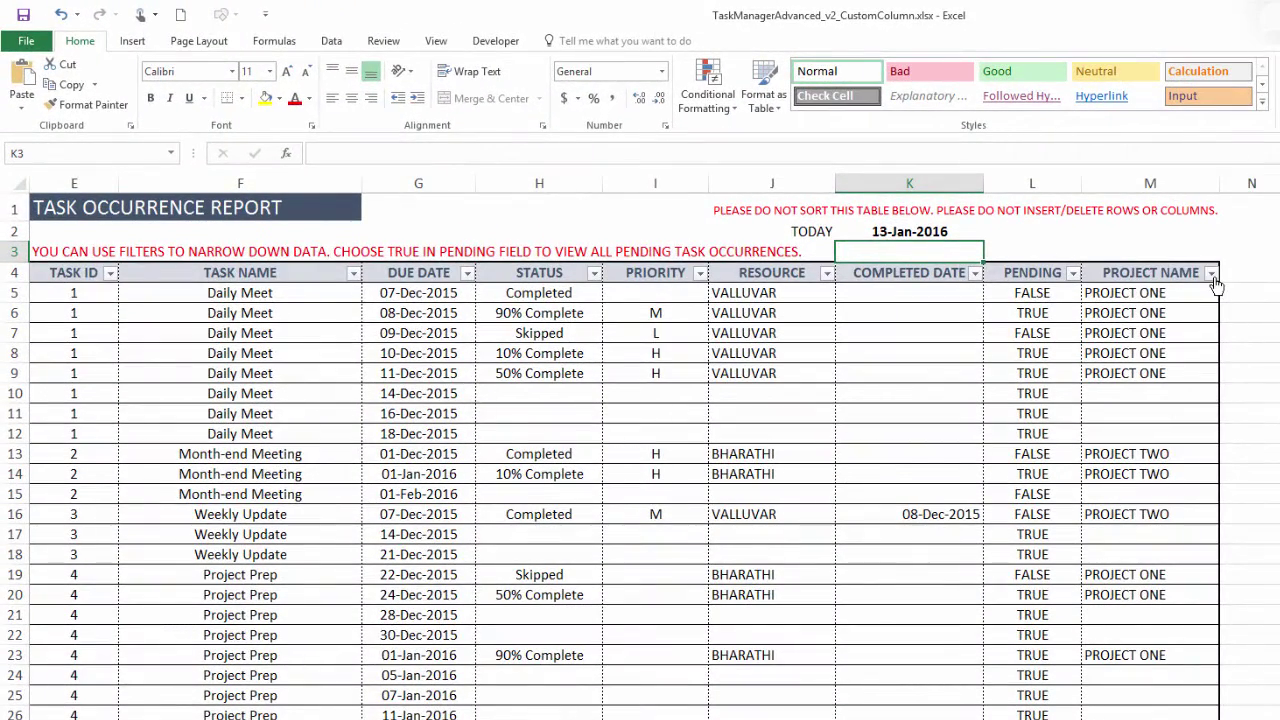
left_click(1212, 274)
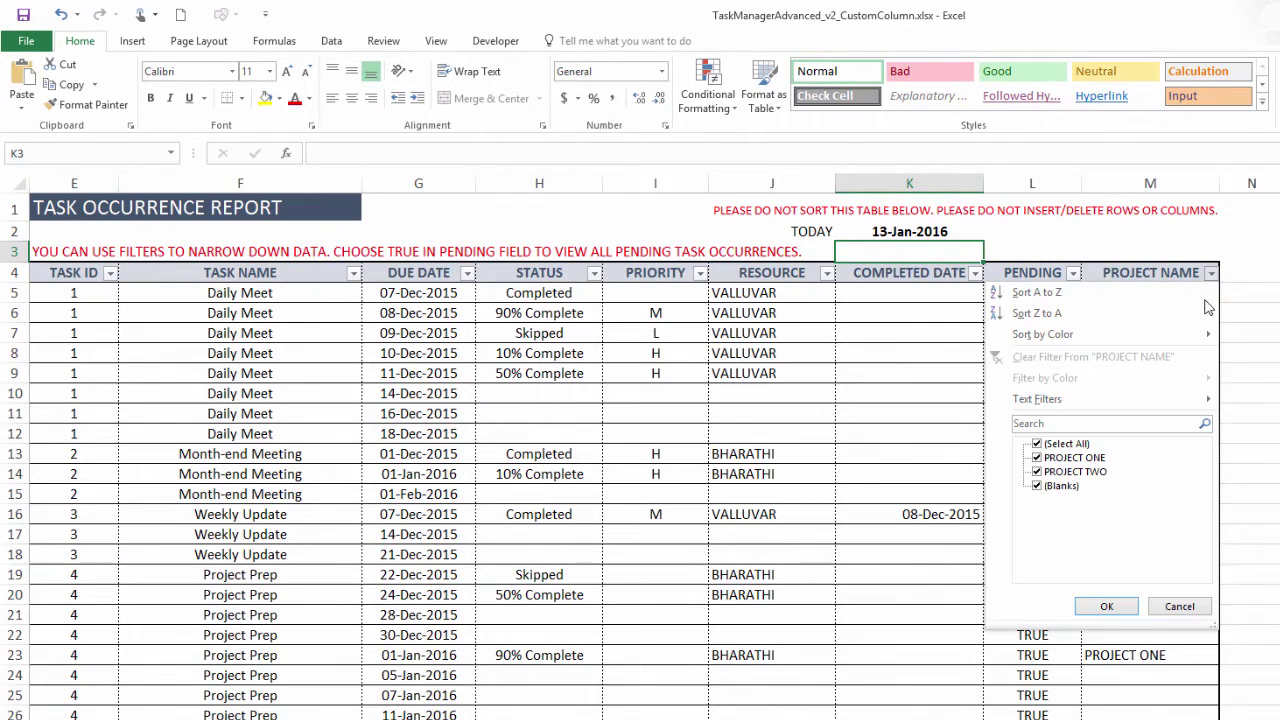
left_click(1037, 486)
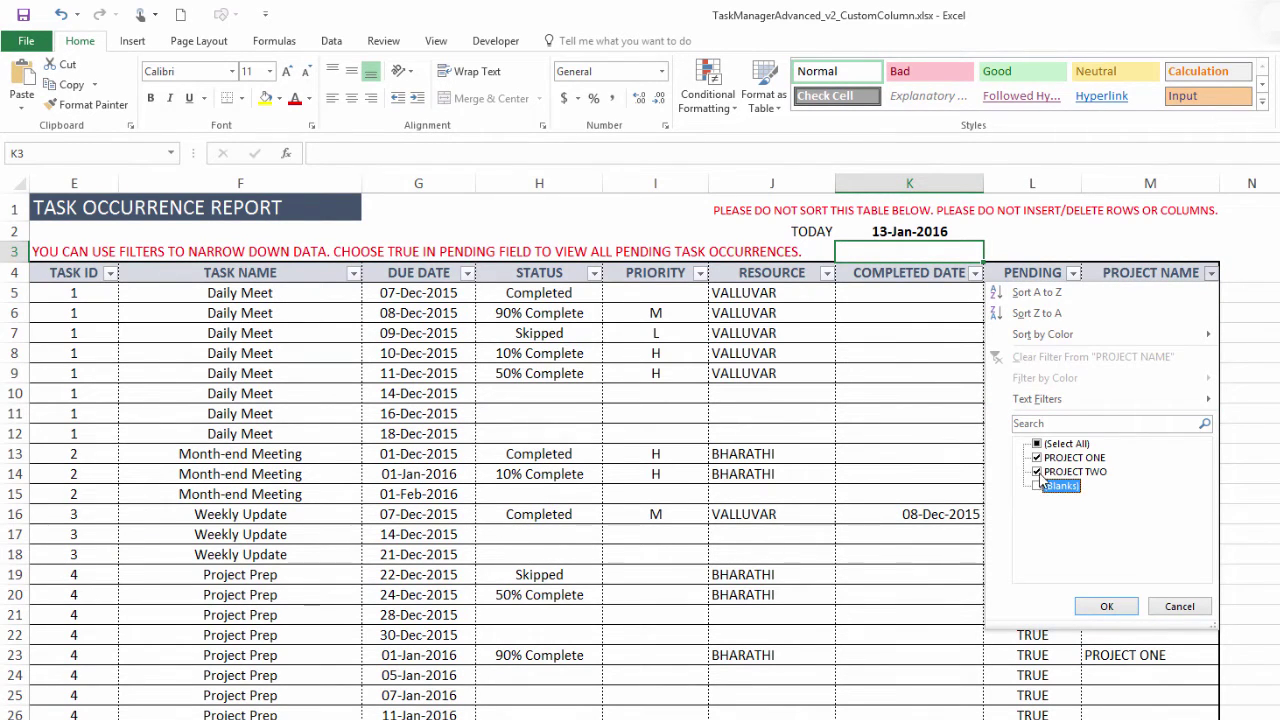
left_click(1037, 471)
left_click(1107, 606)
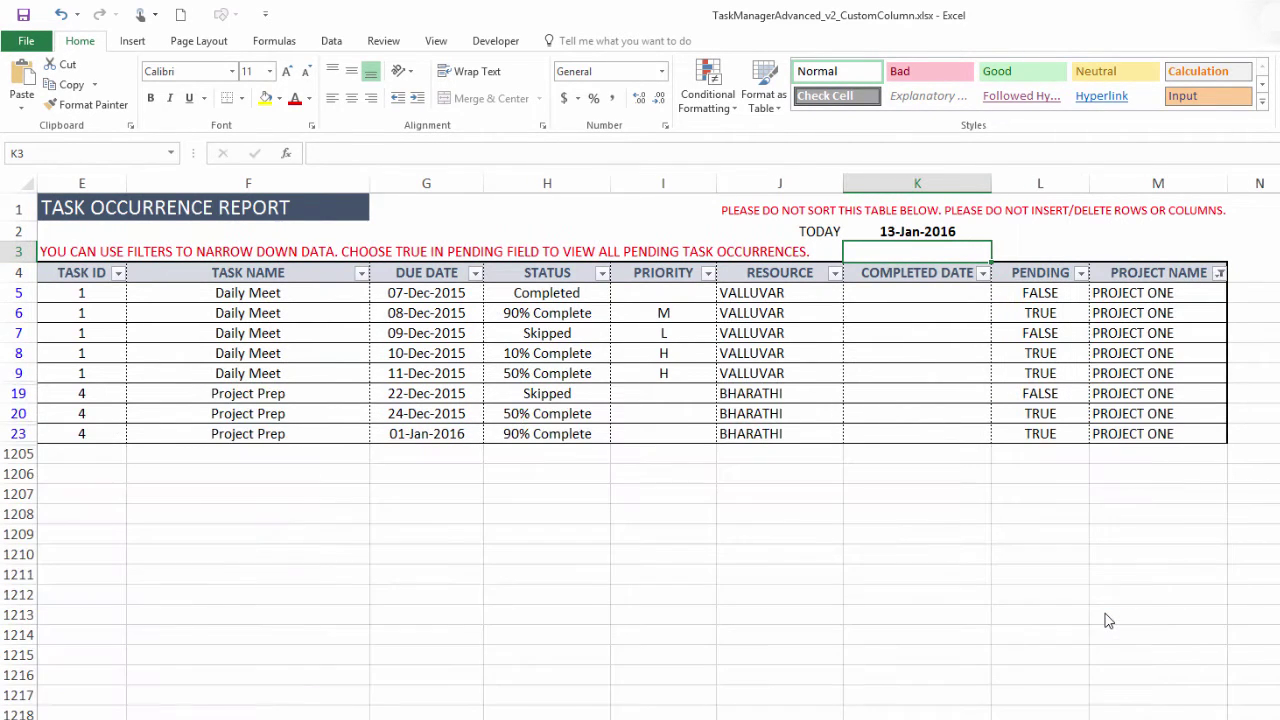
Include PROJECT TWO and blanks again in the REPORT table's PROJECT NAME filter
left_click(1220, 273)
left_click(1082, 473)
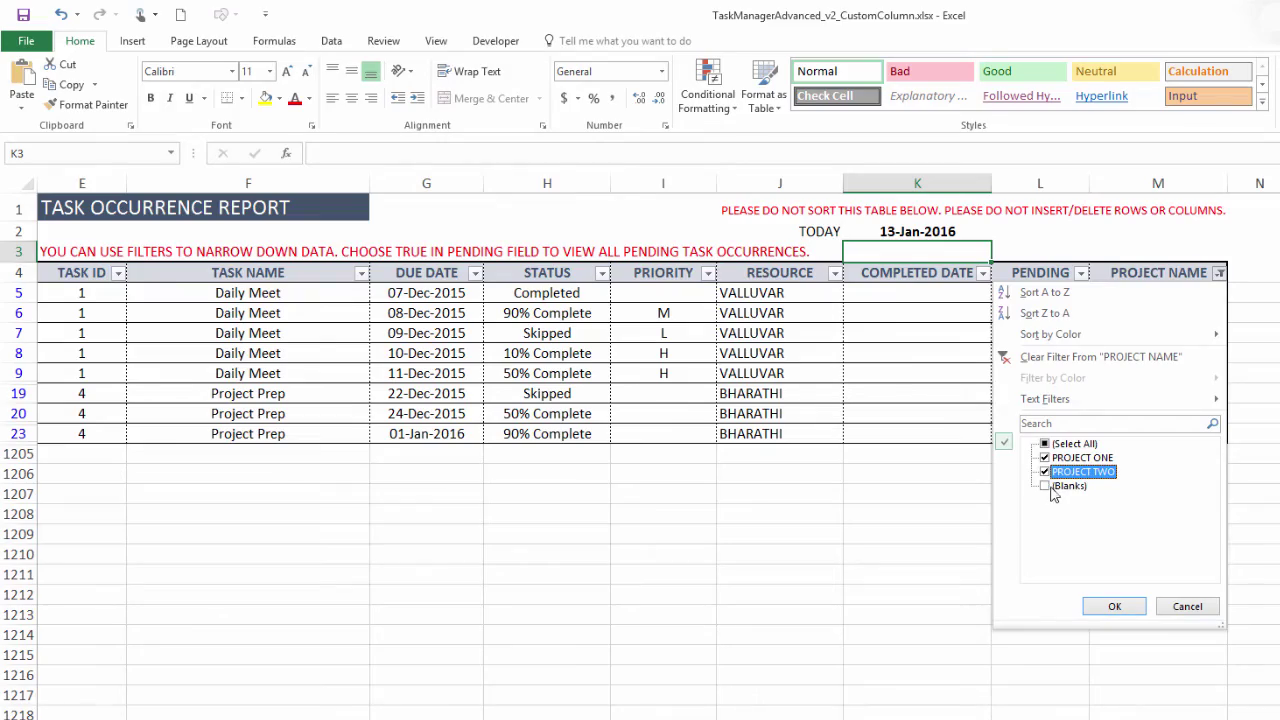
left_click(1045, 486)
left_click(1114, 606)
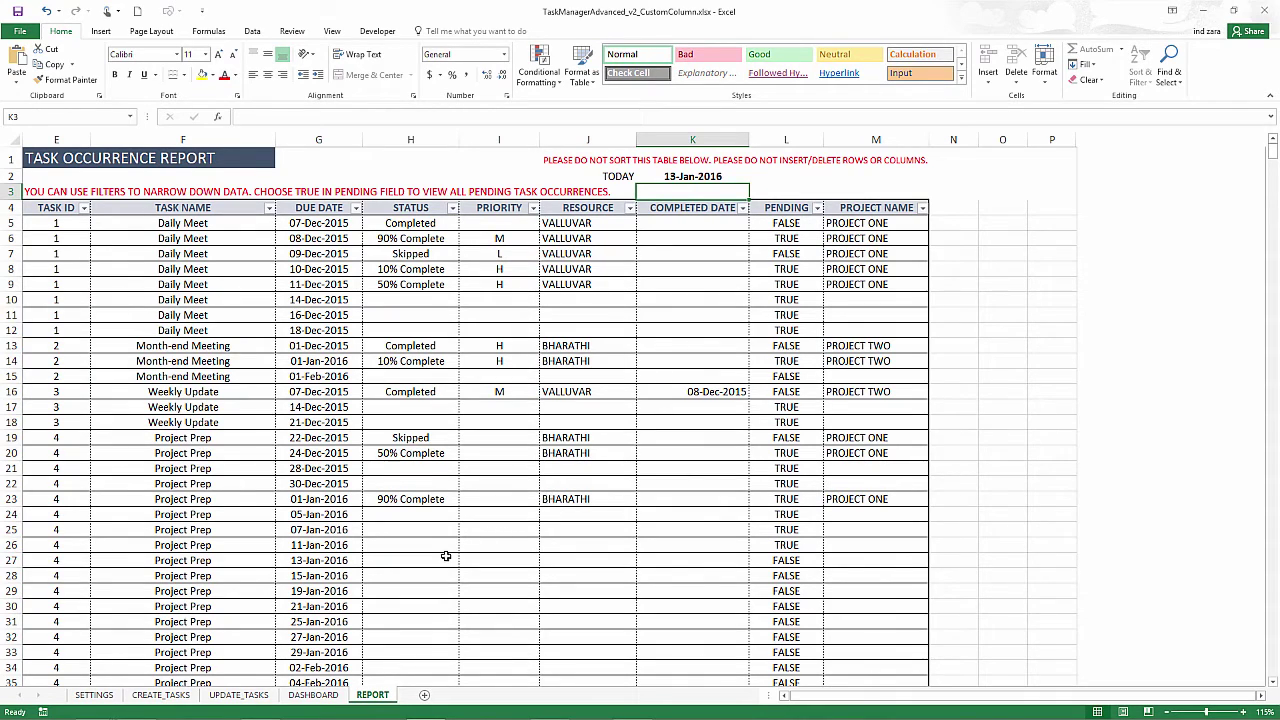
Review the PROJECT NAME entries on CREATE_TASKS at 100% zoom and the formula-filled PROJECT NAME column on UPDATE_TASKS
left_click(160, 694)
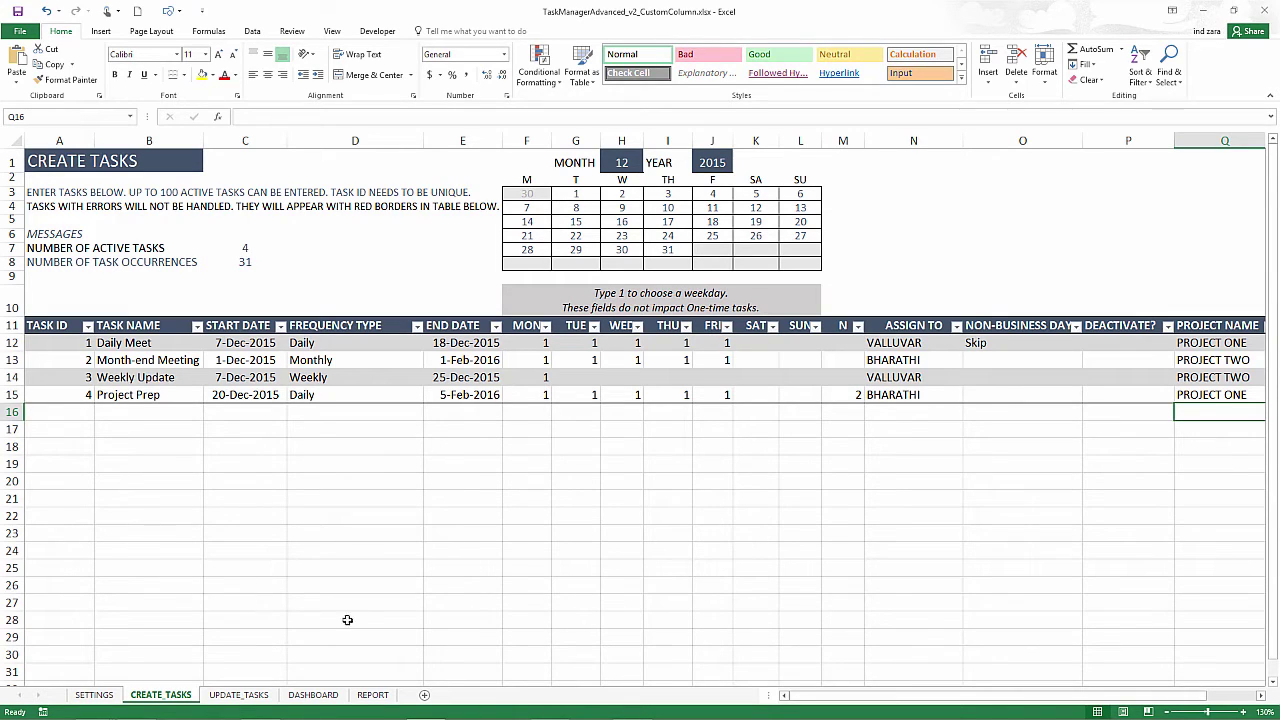
left_click(1165, 712)
left_click(1165, 712)
left_click(1165, 712)
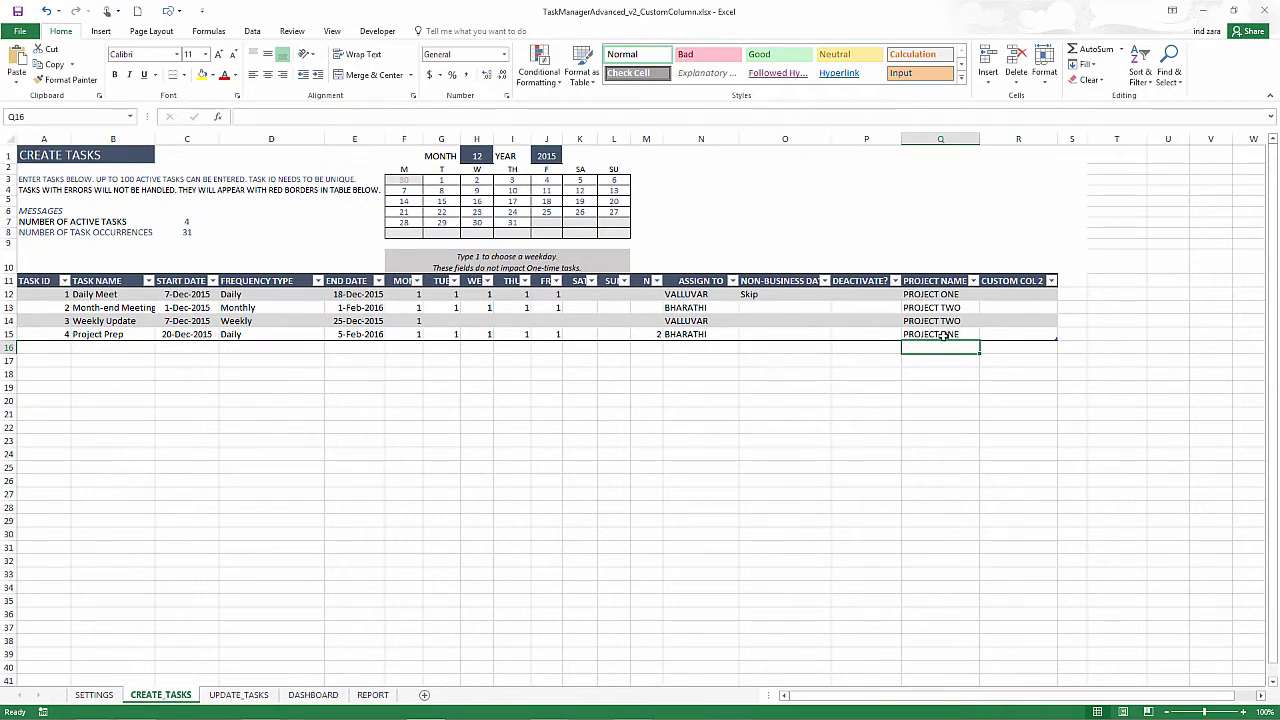
left_click(225, 694)
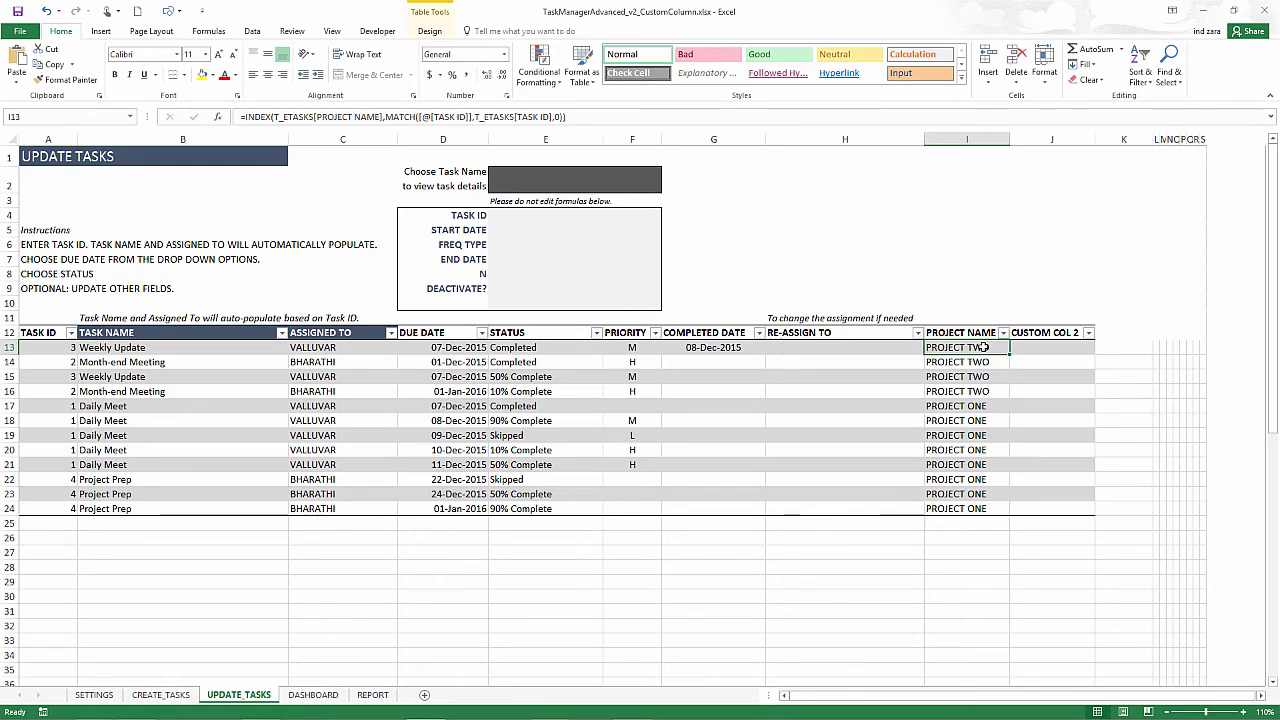
left_click_drag(985, 347, 974, 510)
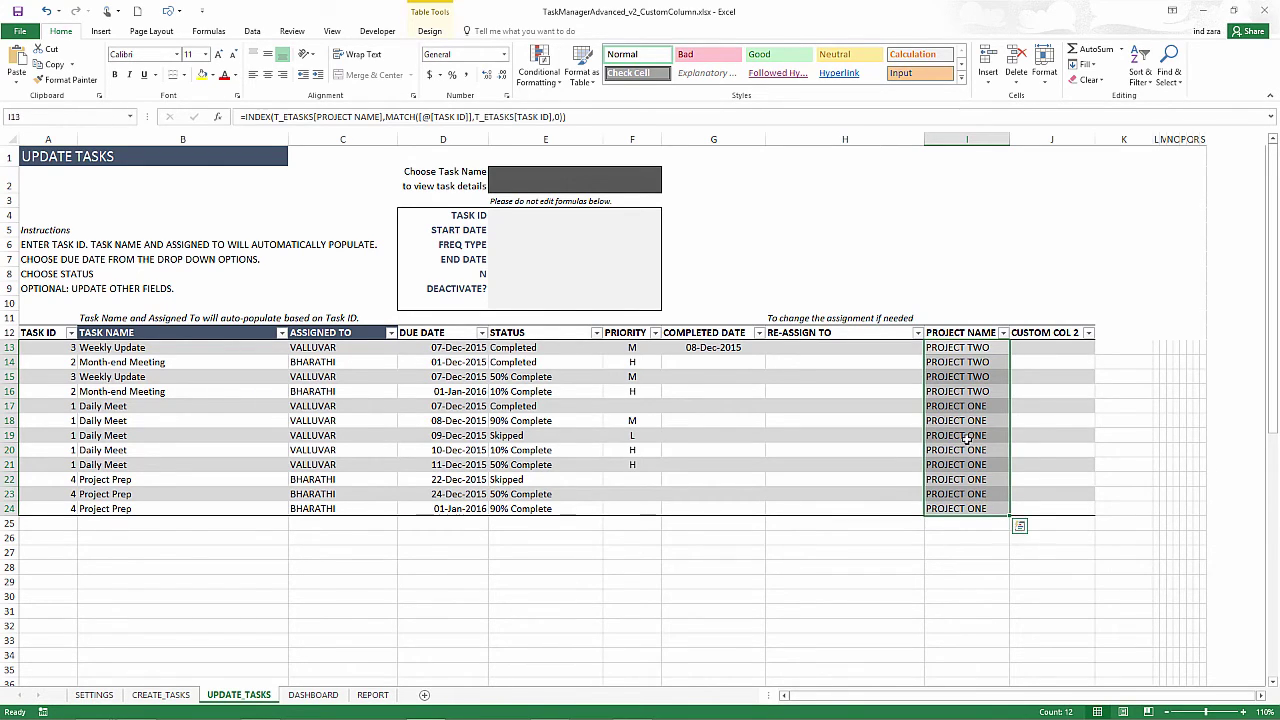
Check the PROJECT NAME columns on the DASHBOARD and REPORT sheets, and return to UPDATE_TASKS
left_click(314, 695)
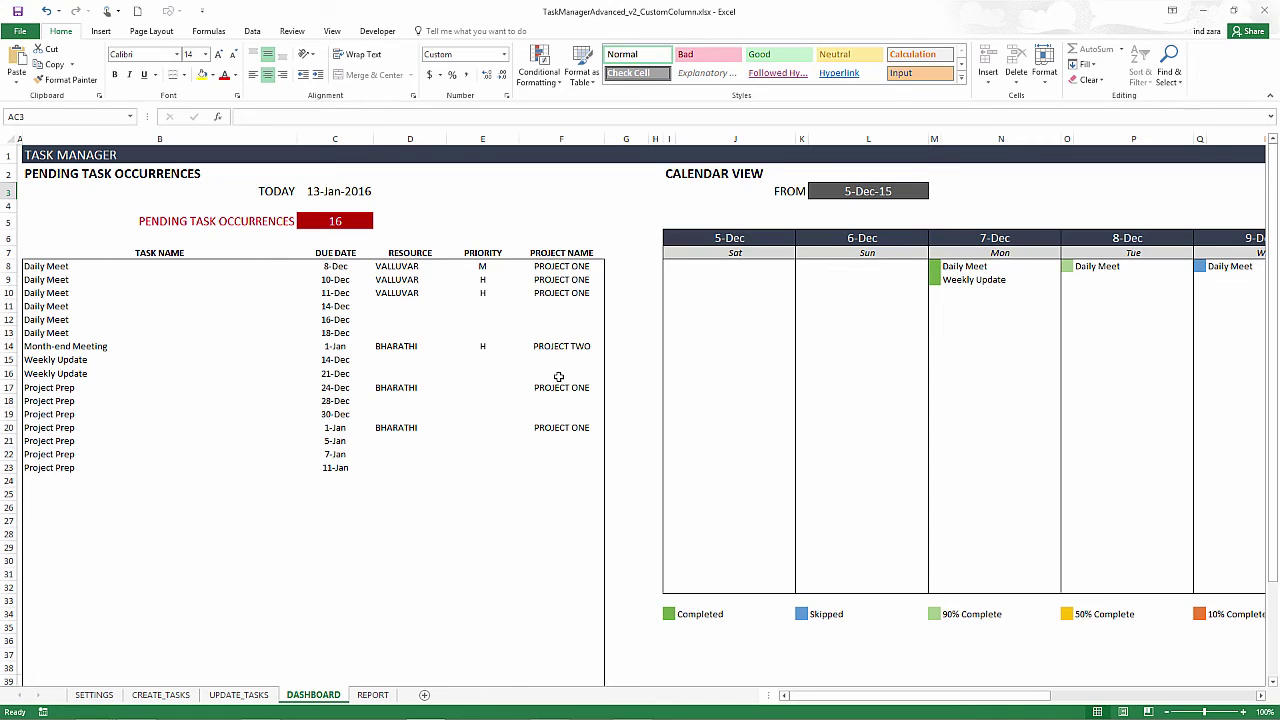
left_click(372, 695)
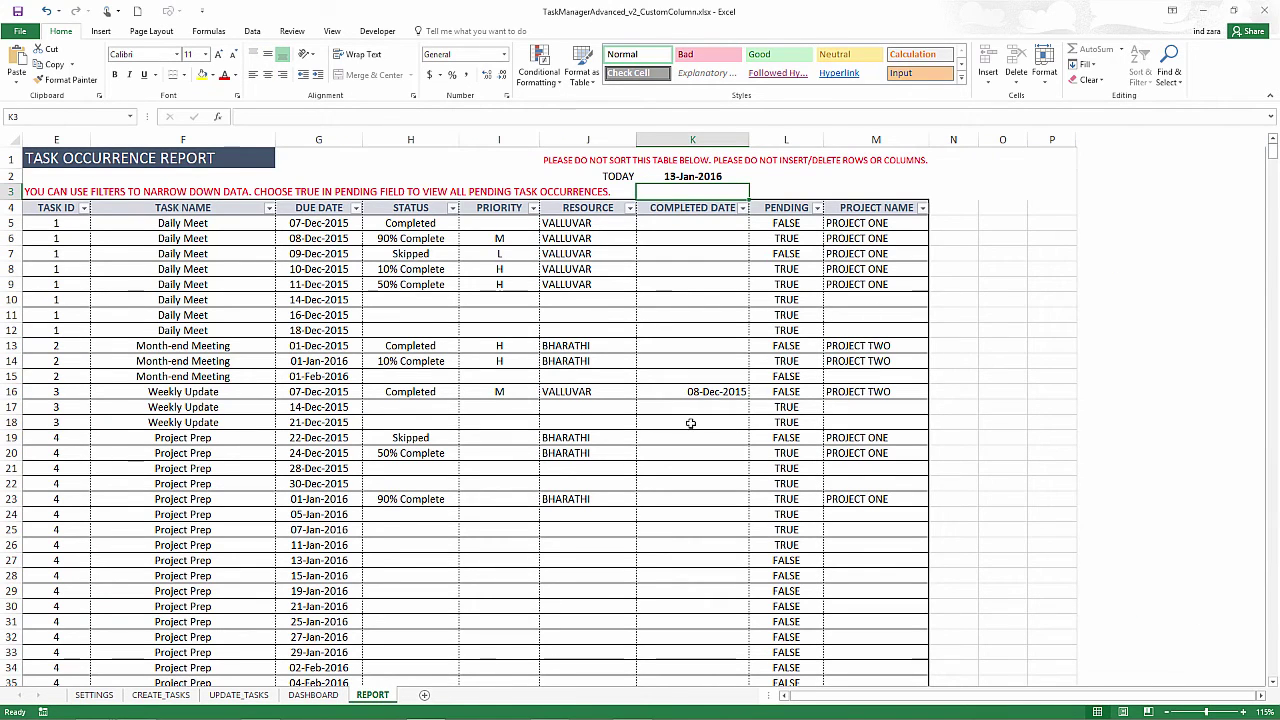
left_click(238, 695)
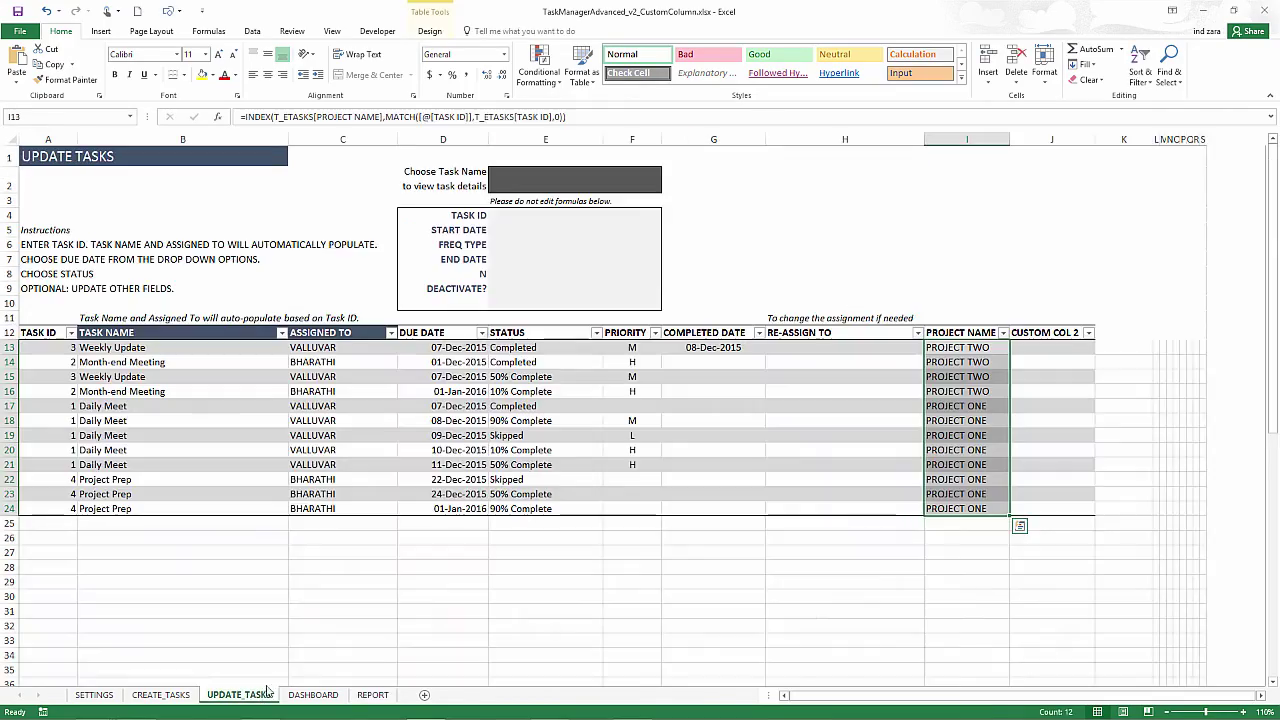